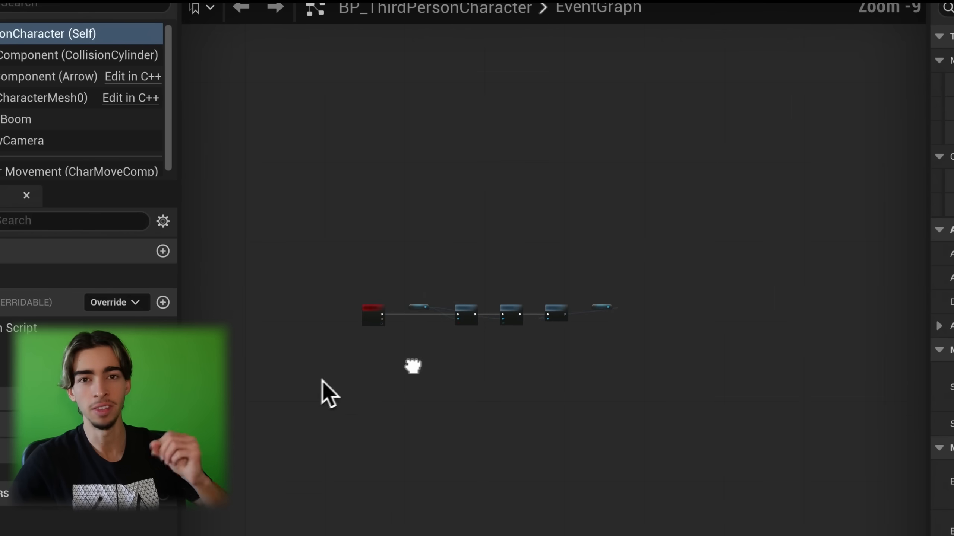
Step: Read the agent's reply, then open the AI folder and inspect the BB_Enemy blackboard
scroll(398, 362, up, 8)
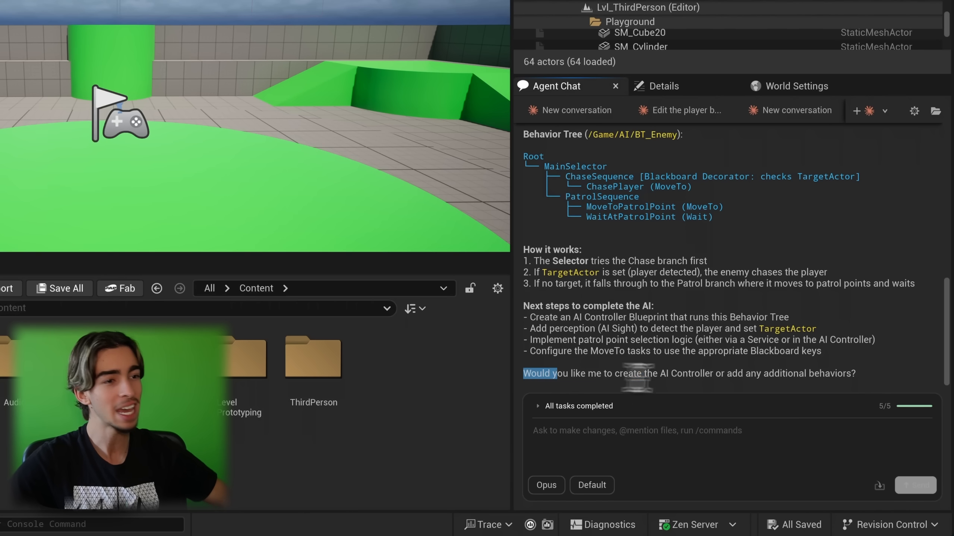
drag(524, 374, 871, 374)
click(879, 373)
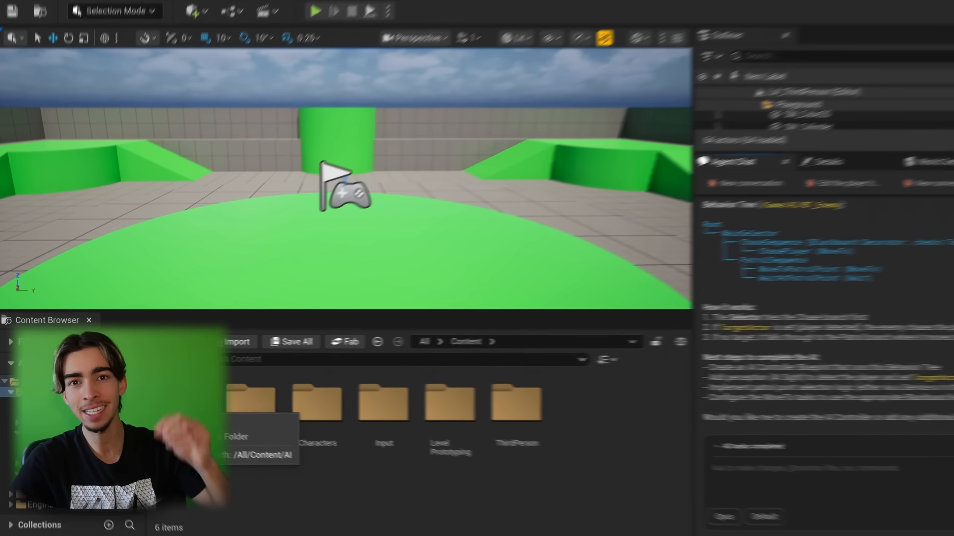
double_click(180, 404)
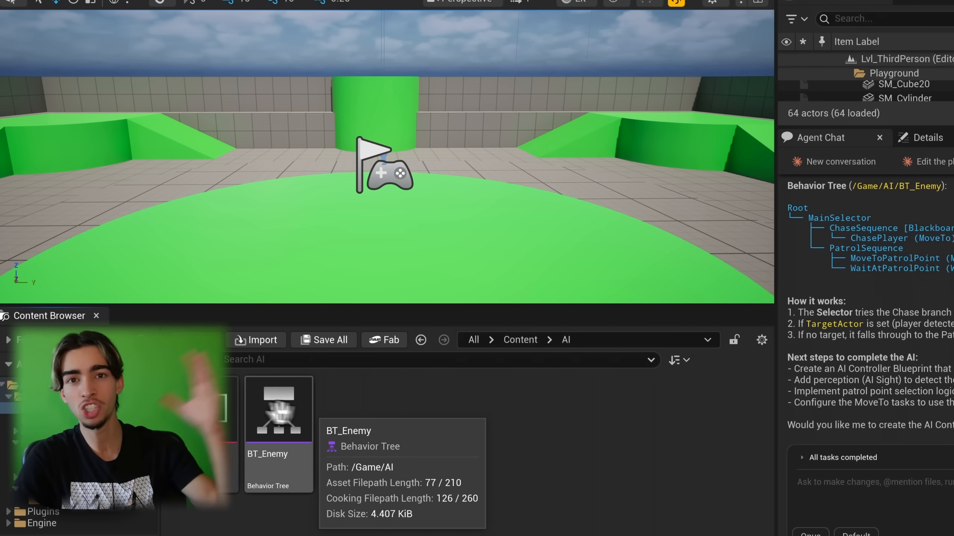
double_click(234, 411)
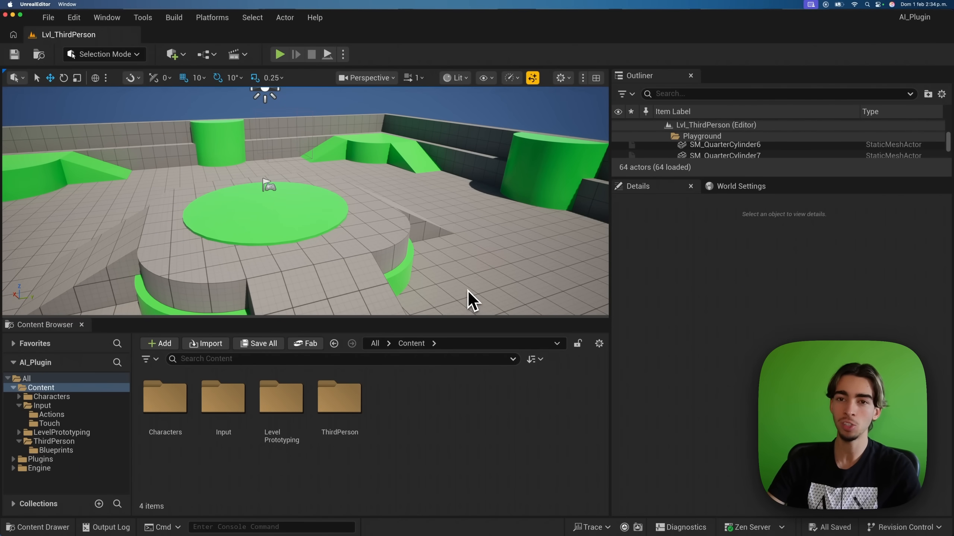
Step: Open Agent Chat from the Window menu and dock it in the right panel beside Details
click(107, 18)
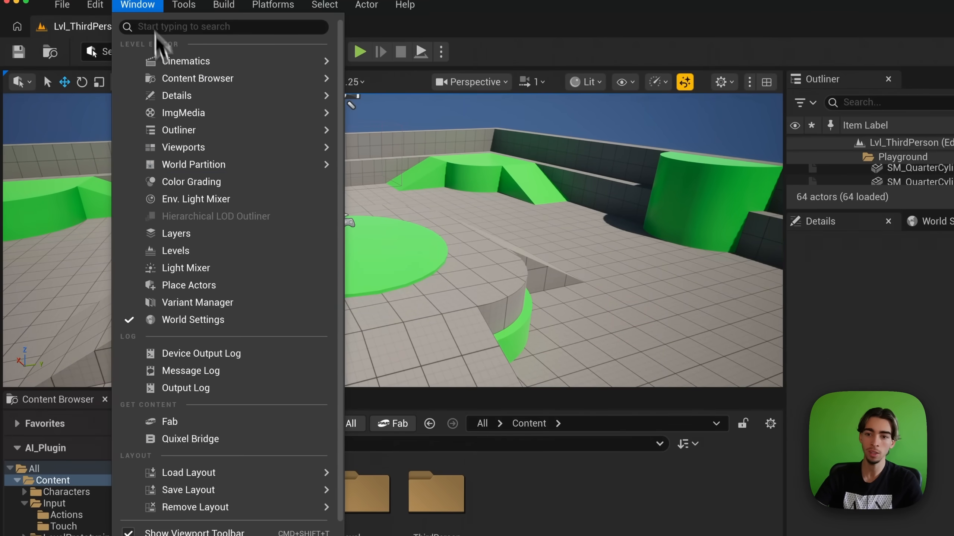
scroll(202, 293, down, 2)
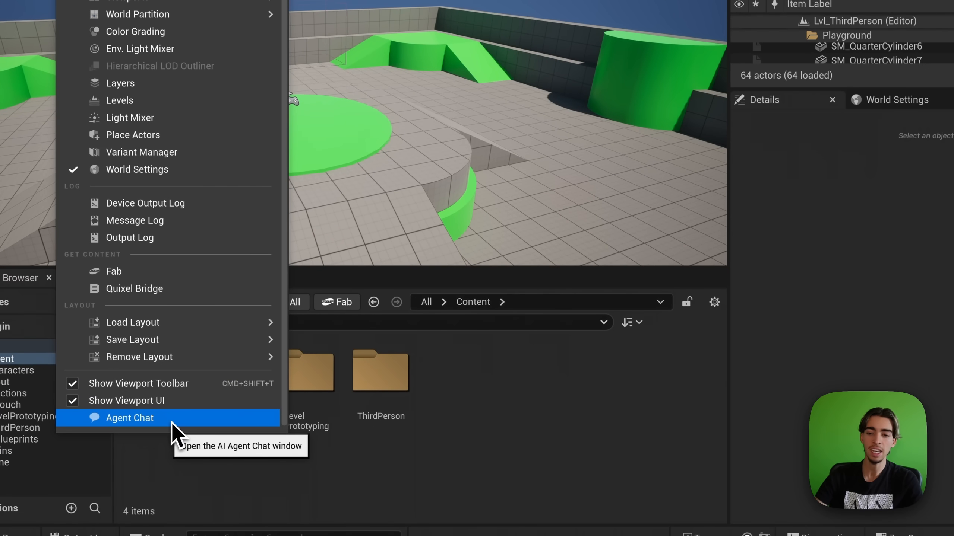
click(171, 421)
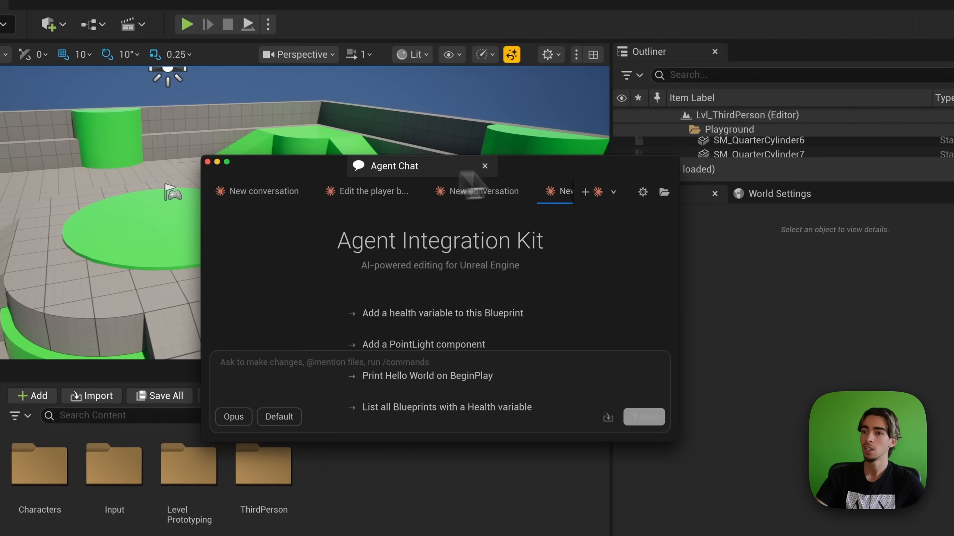
drag(392, 169, 670, 199)
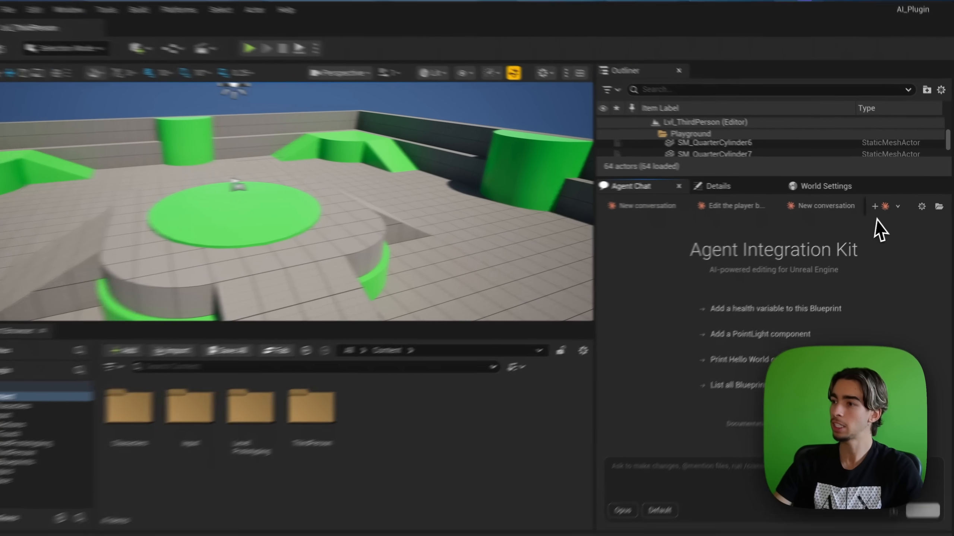
click(888, 206)
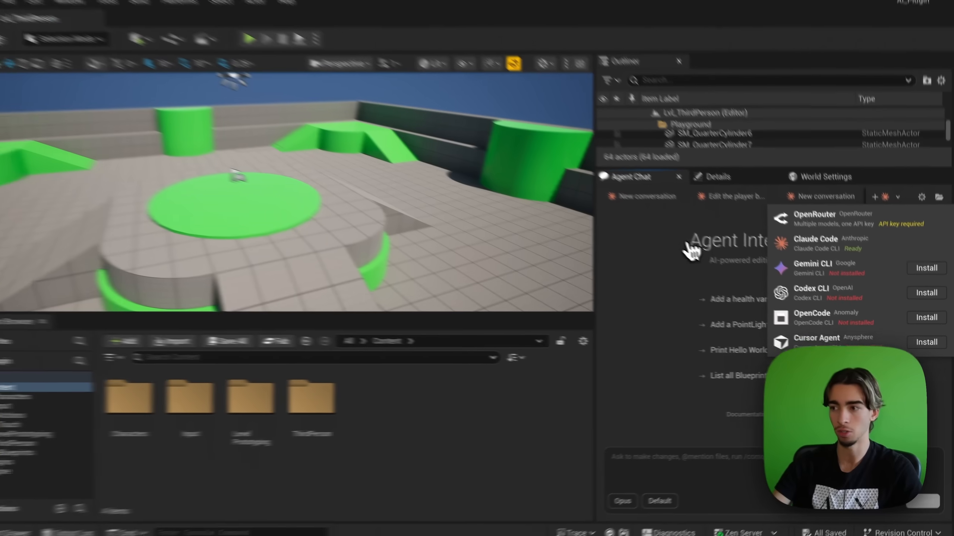
click(813, 457)
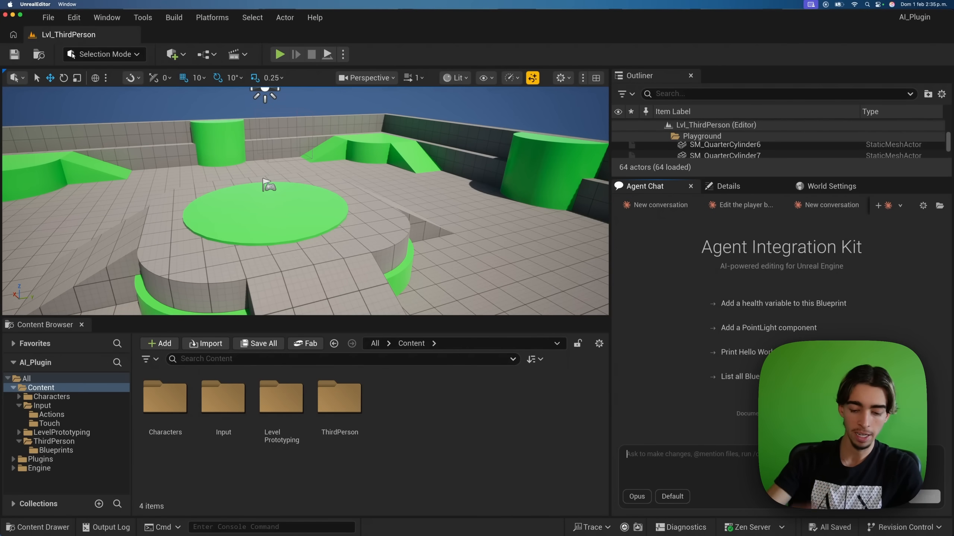
Step: Send the agent the request to ragdoll the character on E, keeping Opus as the model
text(E)
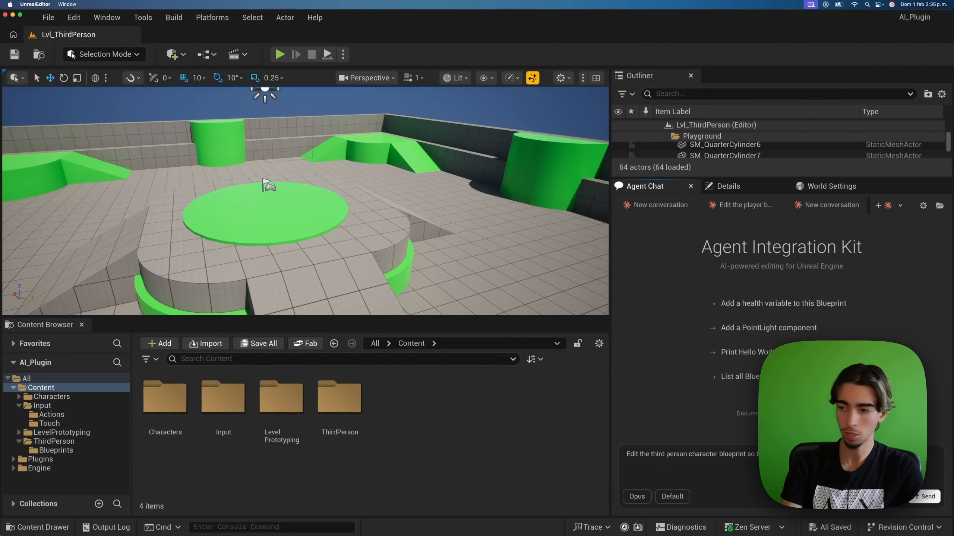
key(Return)
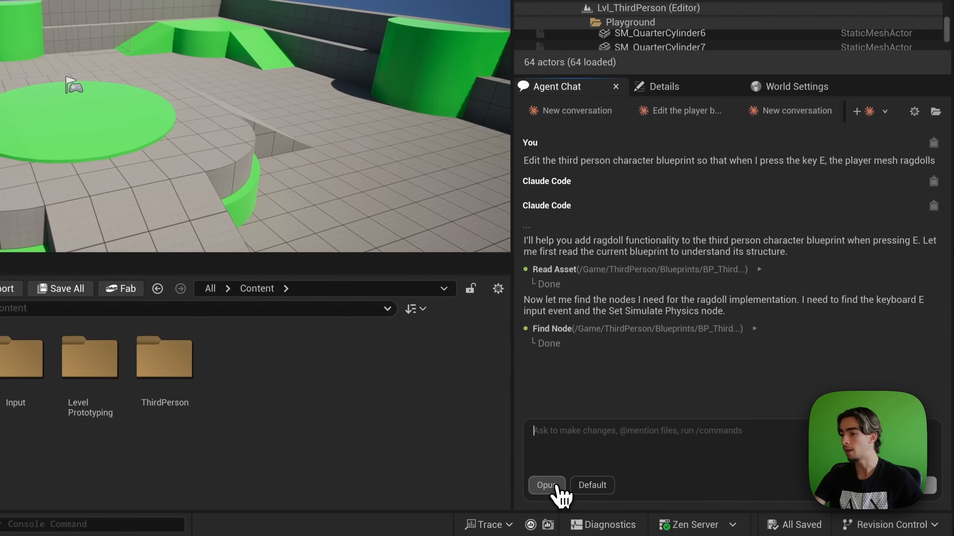
click(555, 485)
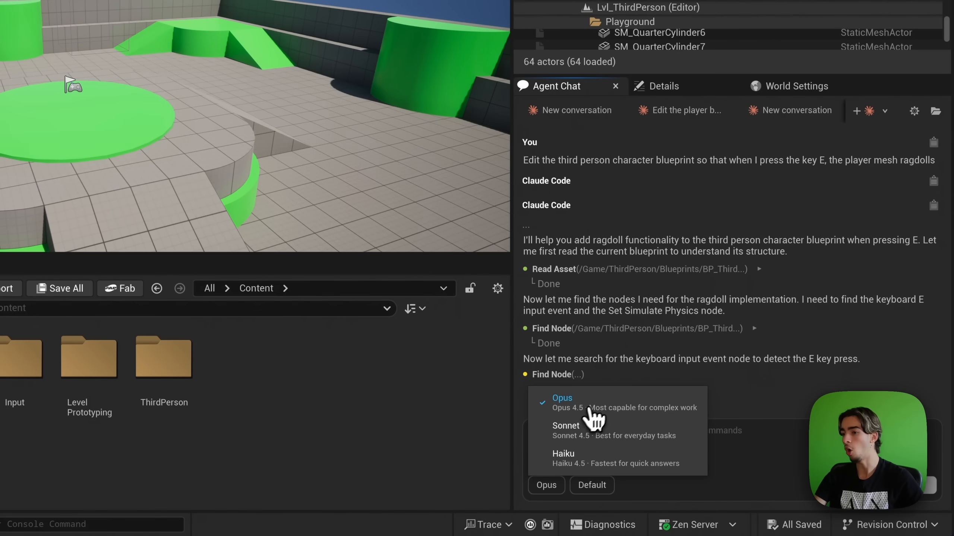
click(608, 404)
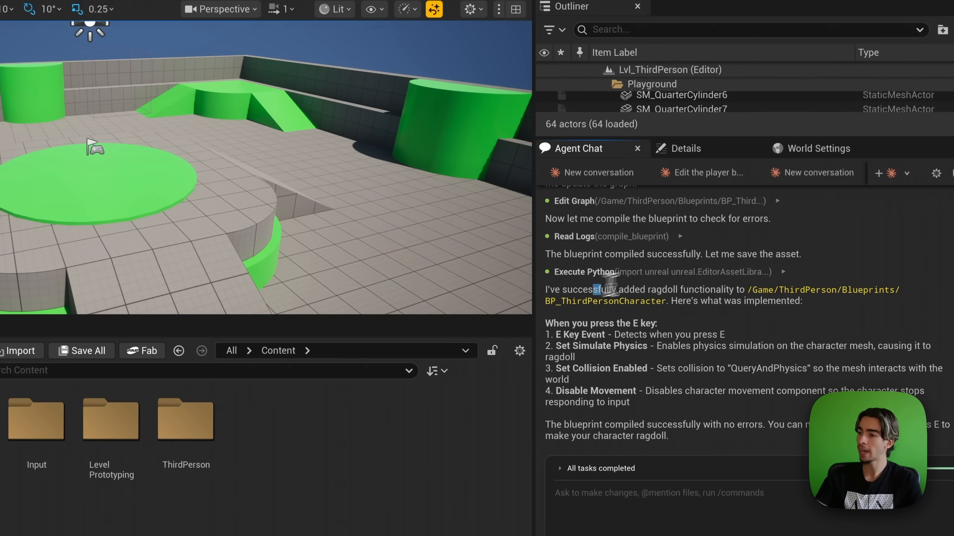
Step: Read through the agent's summary and its list of implemented ragdoll steps
drag(592, 289, 810, 290)
click(748, 306)
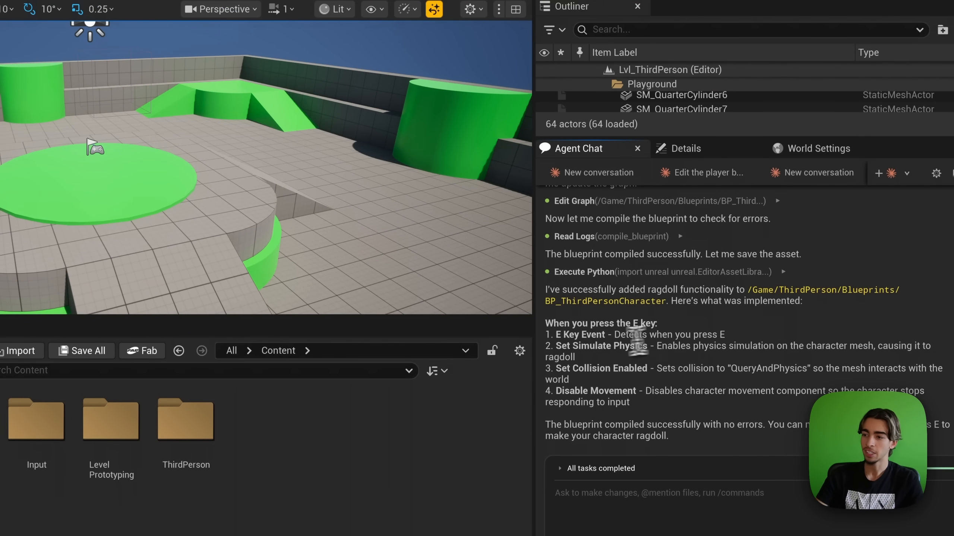
drag(546, 323, 659, 401)
click(655, 401)
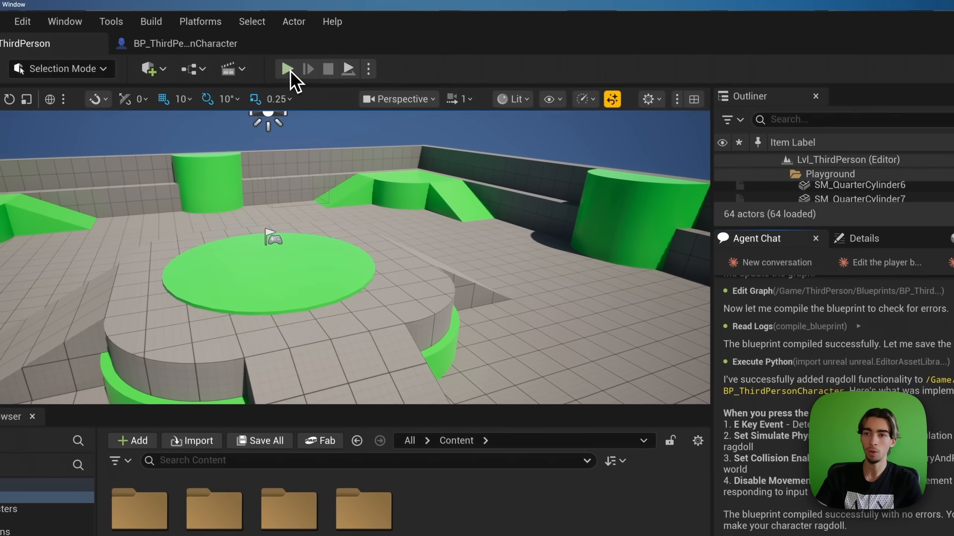
Step: Play the level, press E to ragdoll the character, then stop play mode
click(160, 4)
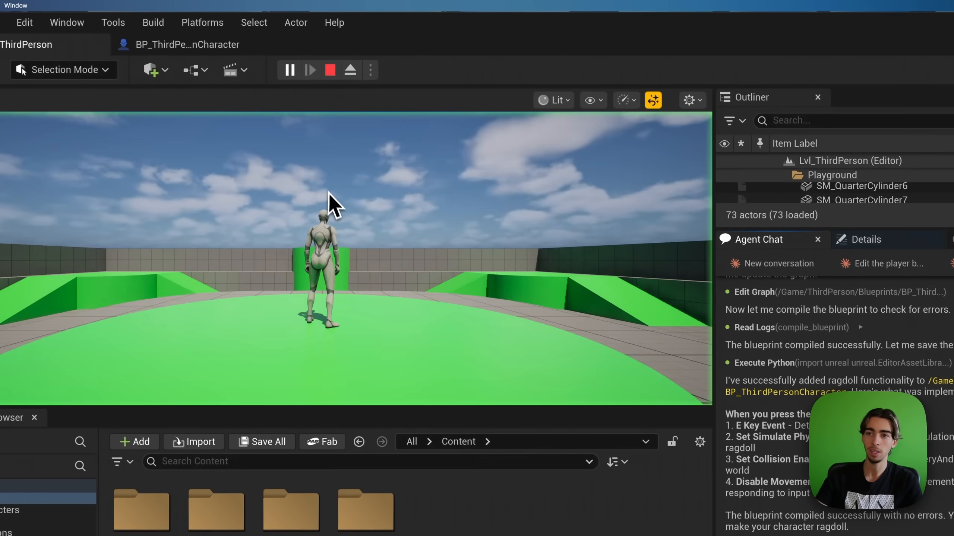
key(e)
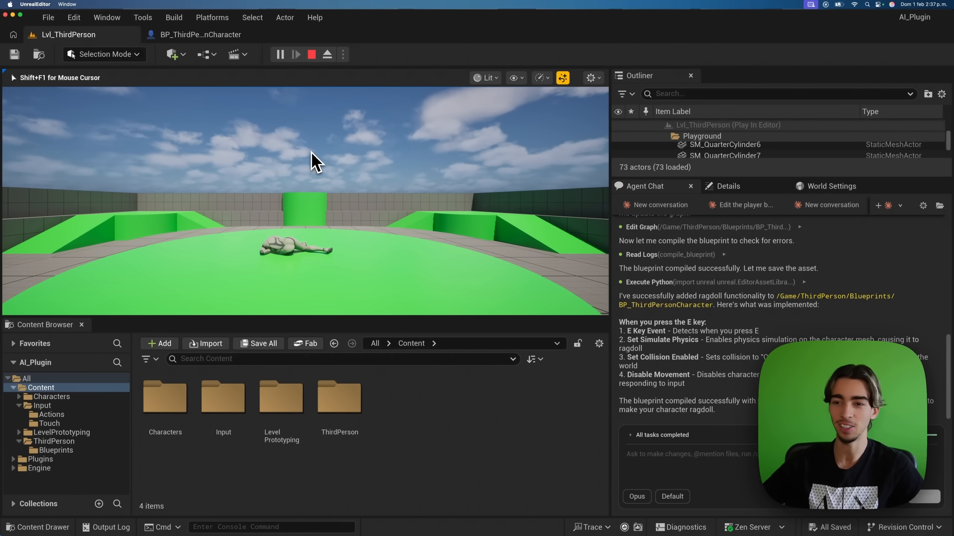
key(Escape)
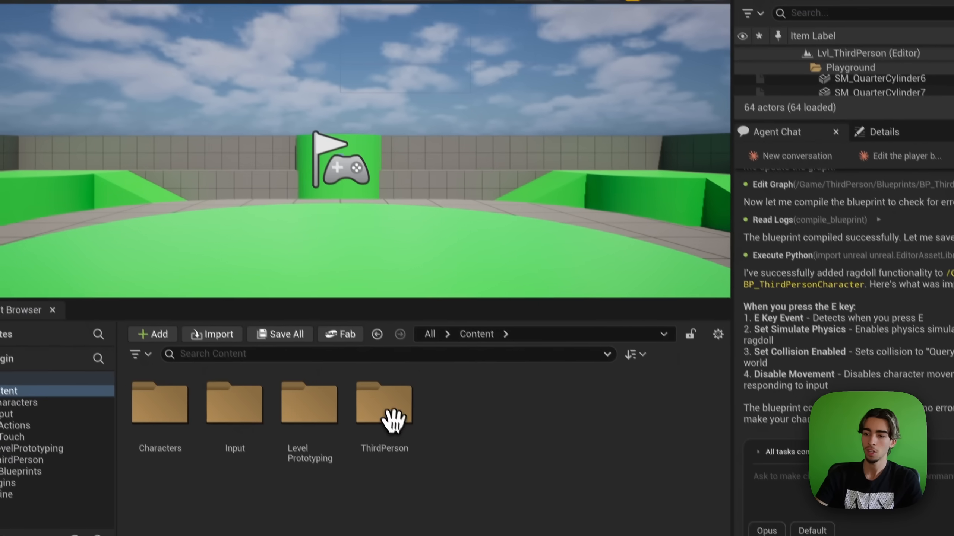
Step: Open BP_ThirdPersonCharacter from the ThirdPerson > Blueprints folder
double_click(393, 420)
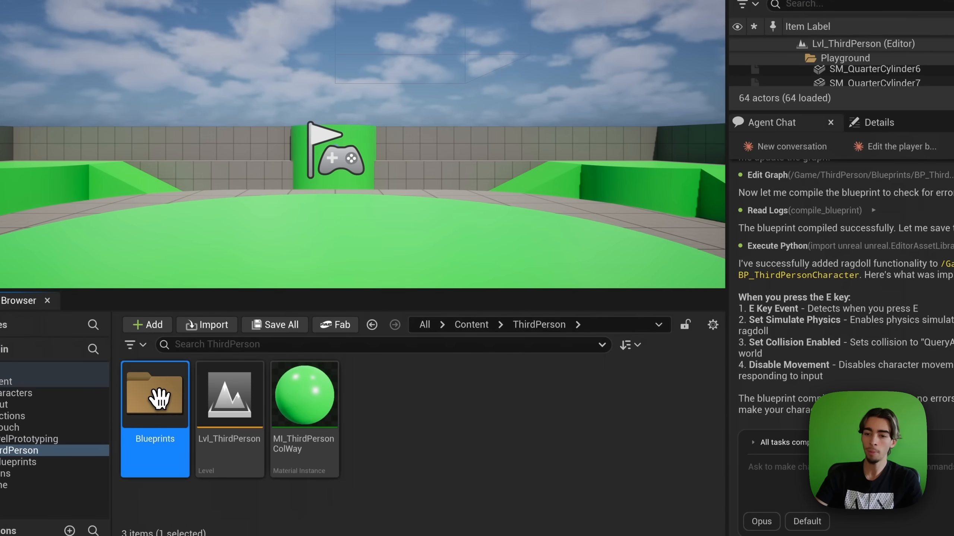
double_click(160, 394)
double_click(155, 388)
scroll(382, 305, down, 10)
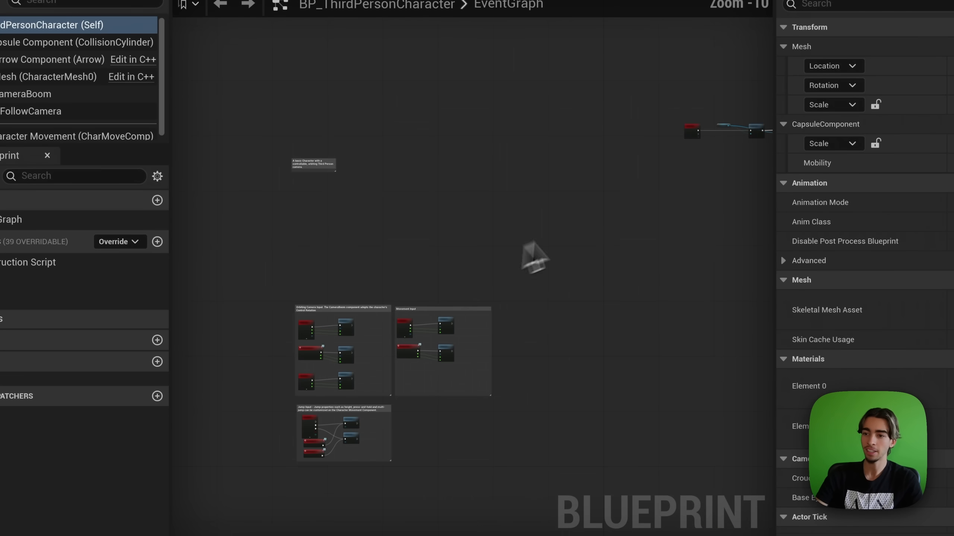
Step: Inspect the E key, Set Simulate Physics, Set Collision Enabled and Disable Movement nodes, then return to Lvl_ThirdPerson
right_drag(596, 215, 174, 343)
scroll(303, 300, up, 9)
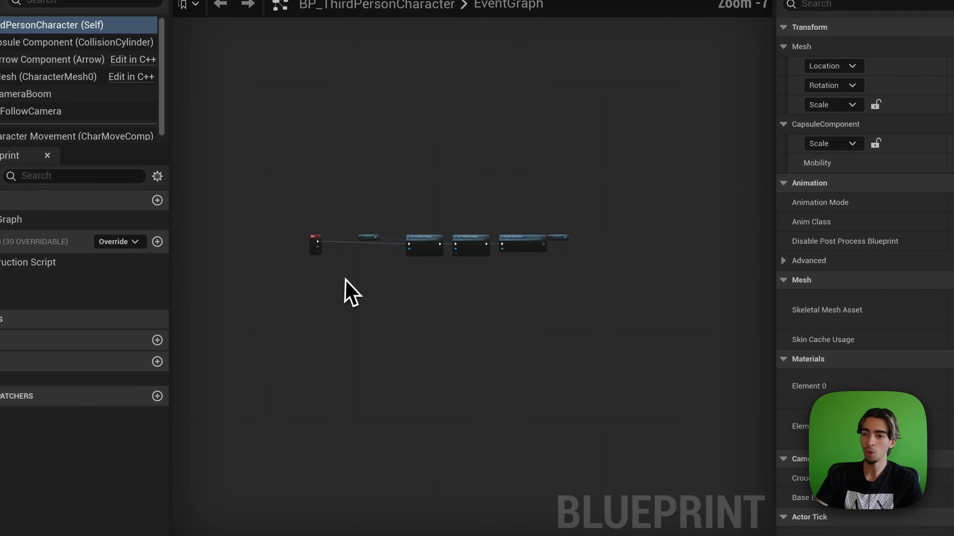
right_drag(342, 279, 339, 339)
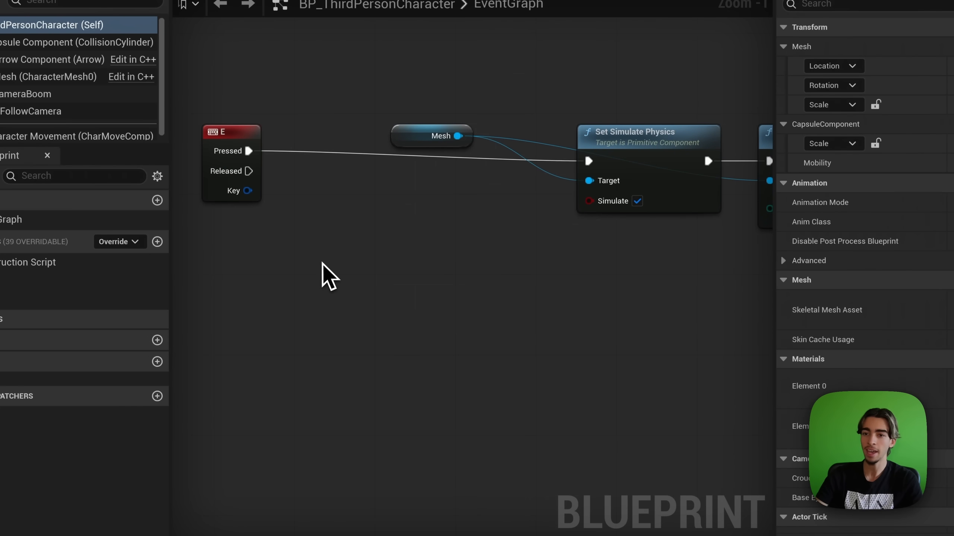
right_drag(536, 279, 403, 308)
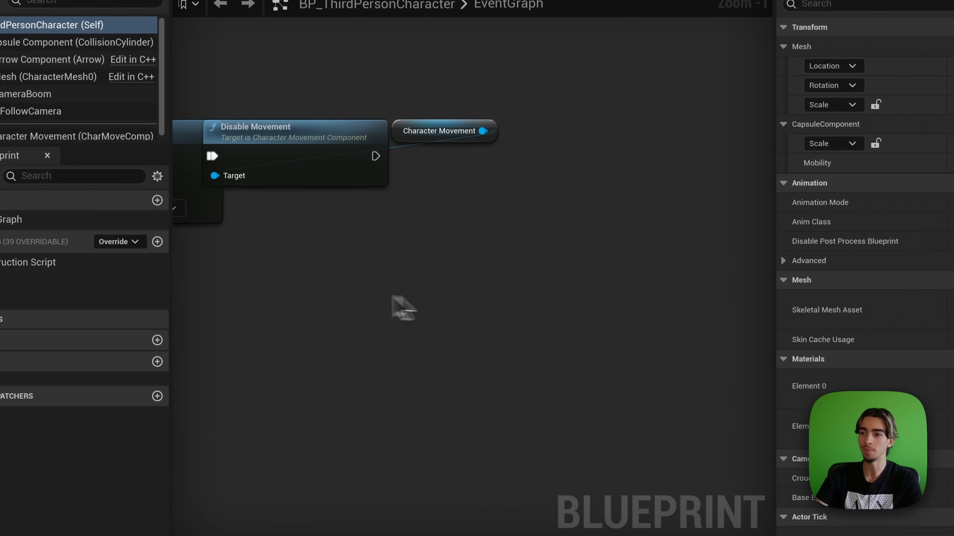
right_drag(272, 286, 680, 276)
right_drag(421, 270, 497, 269)
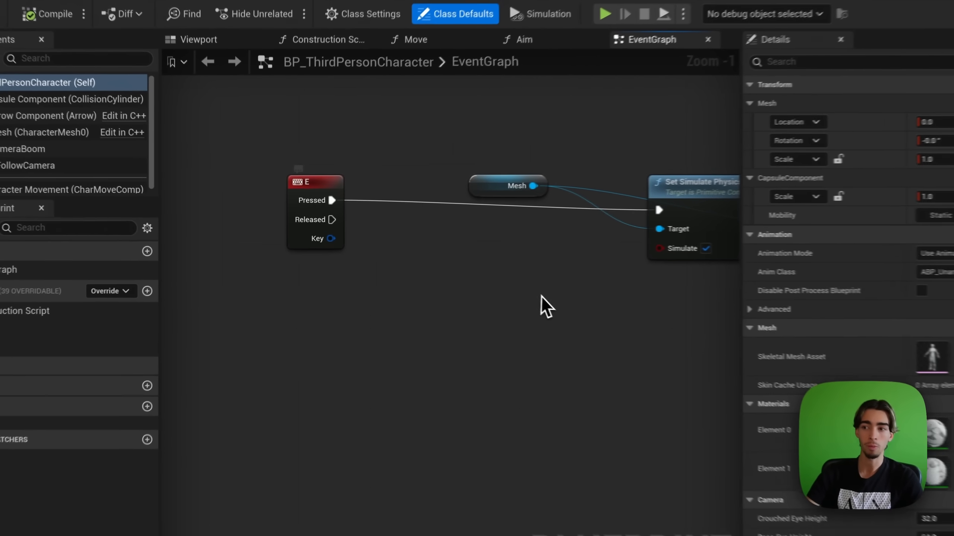
right_drag(540, 297, 312, 299)
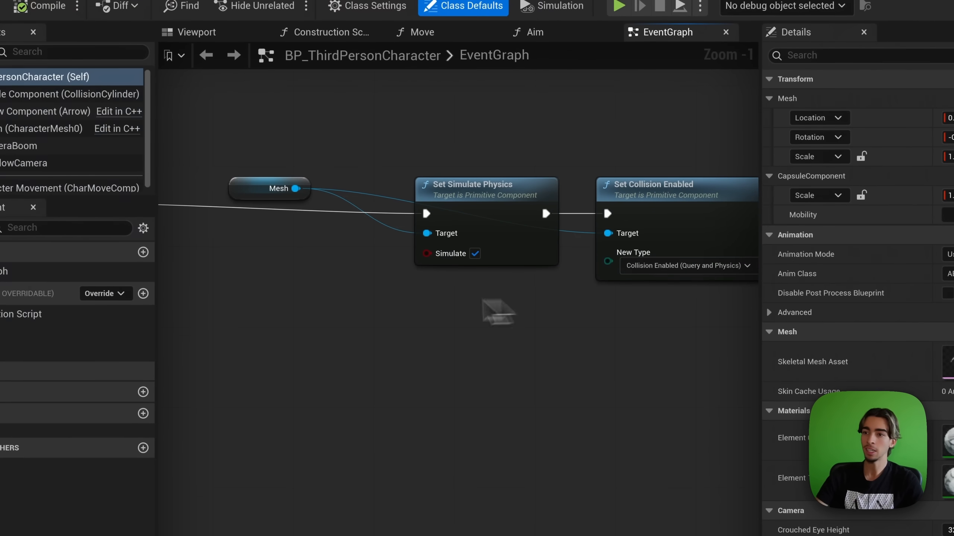
right_drag(503, 327, 246, 315)
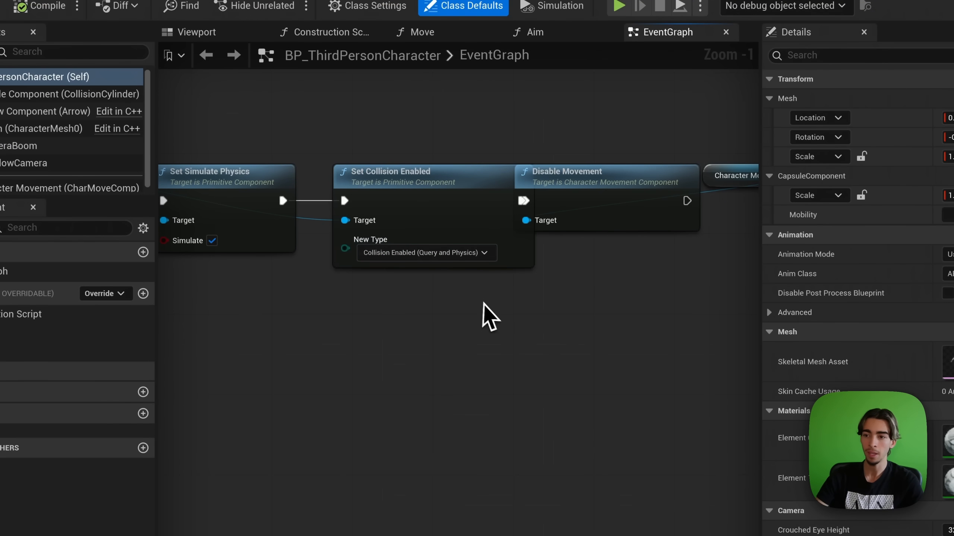
right_drag(504, 315, 395, 315)
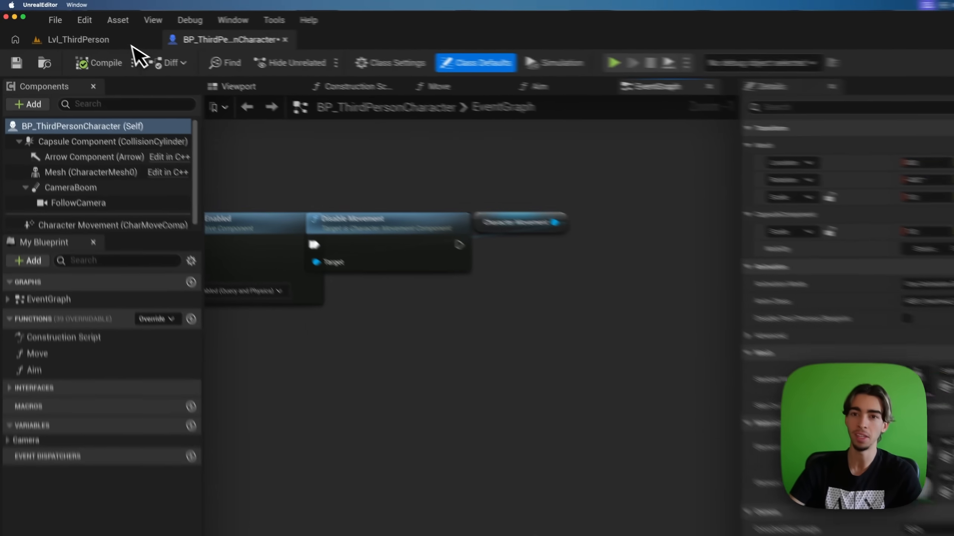
click(101, 36)
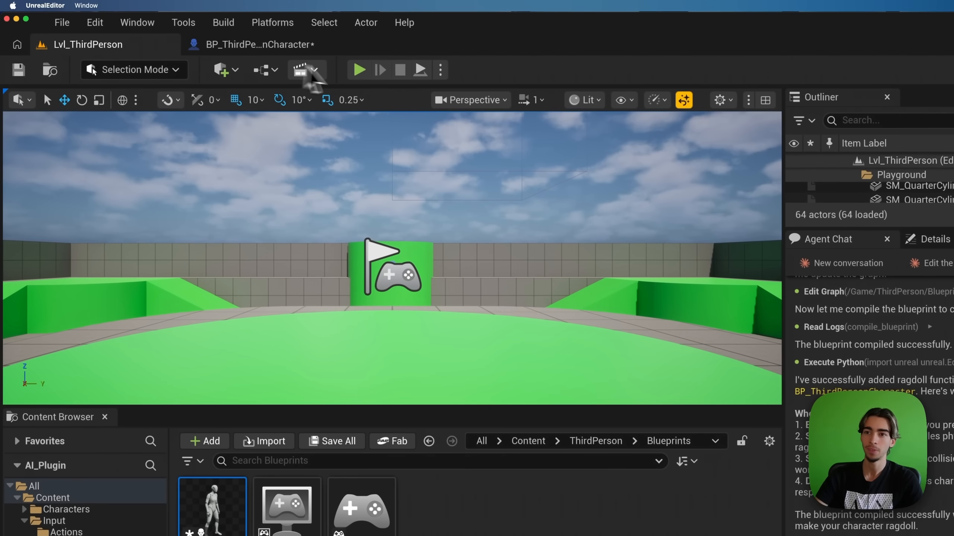
key(alt+p)
key(e)
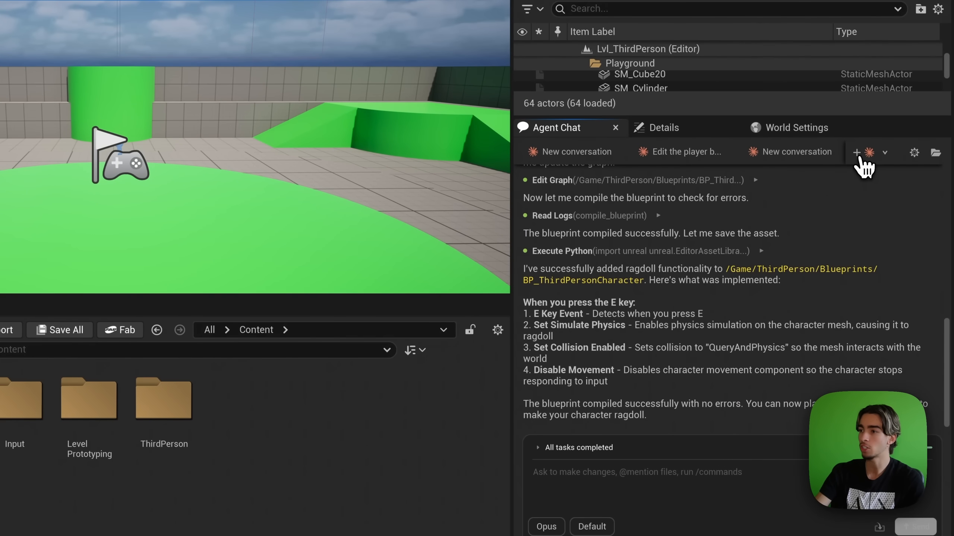
Step: In a new conversation, send 'Create a Metasound to play a sound' with random pitch each time
click(861, 158)
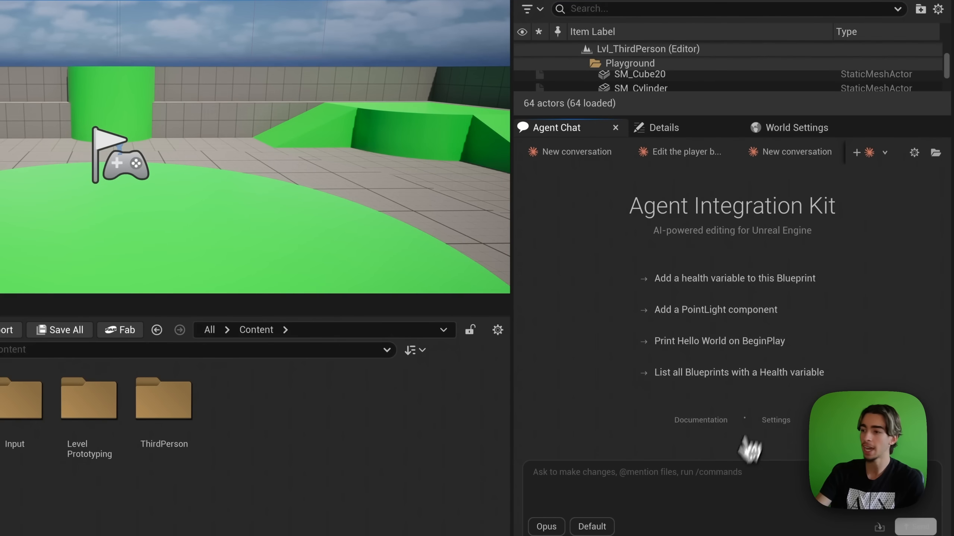
click(728, 473)
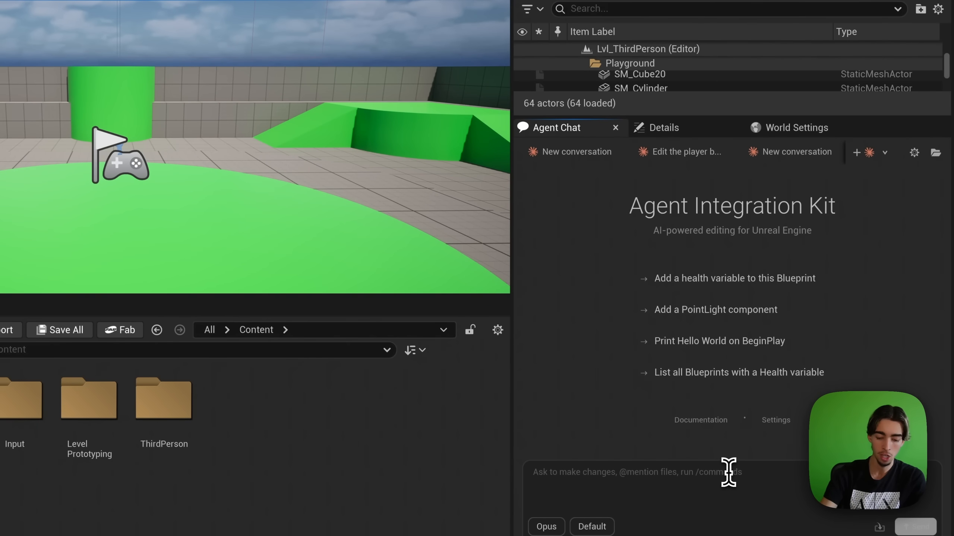
text(Create a Met)
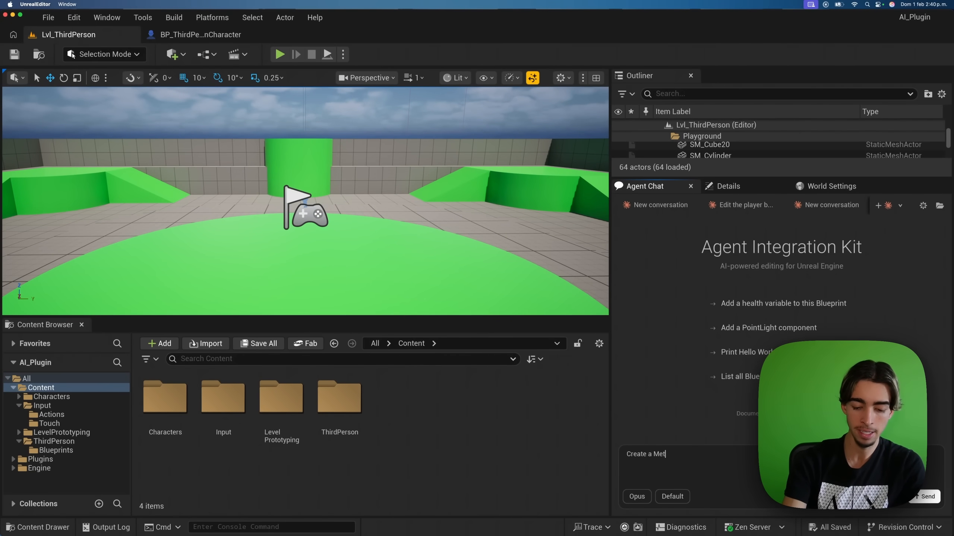
text(asound to play)
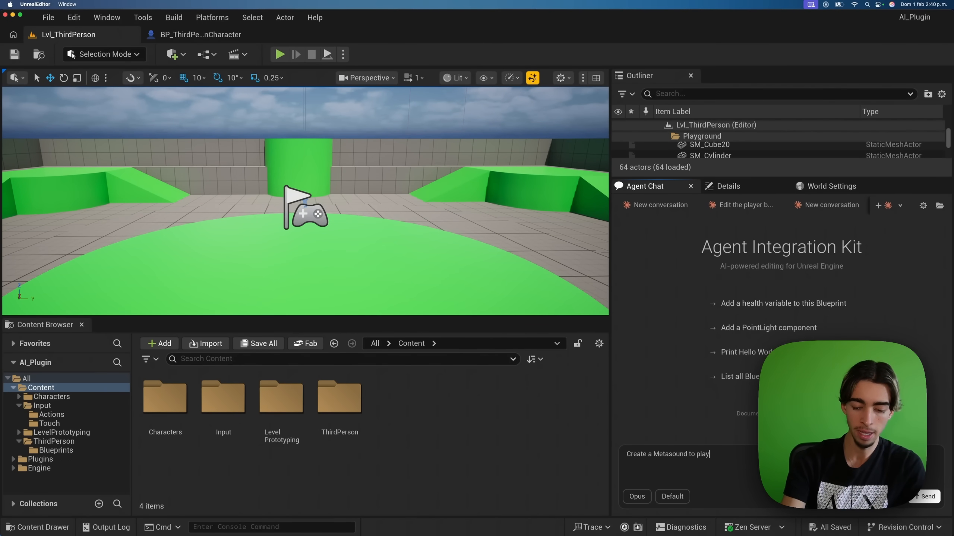
text( a sound with a r)
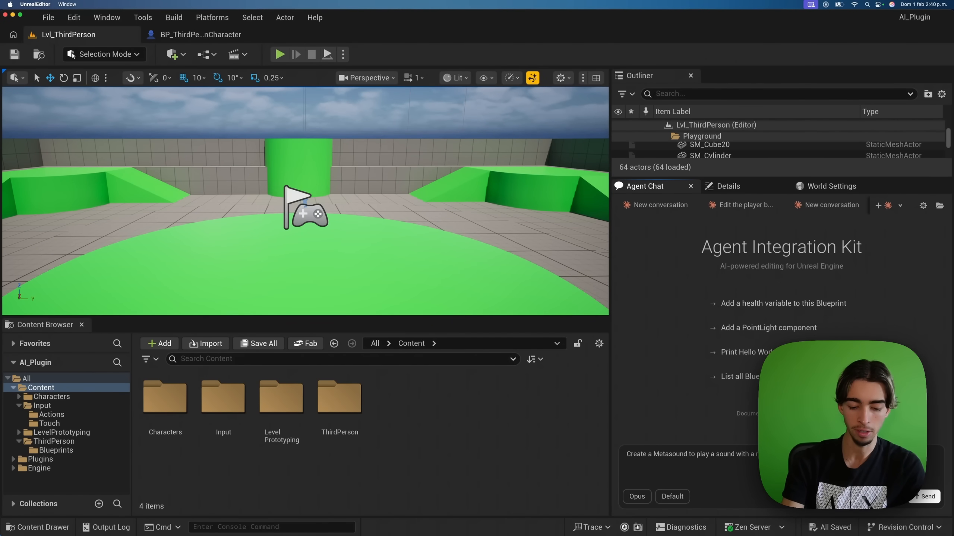
key(Return)
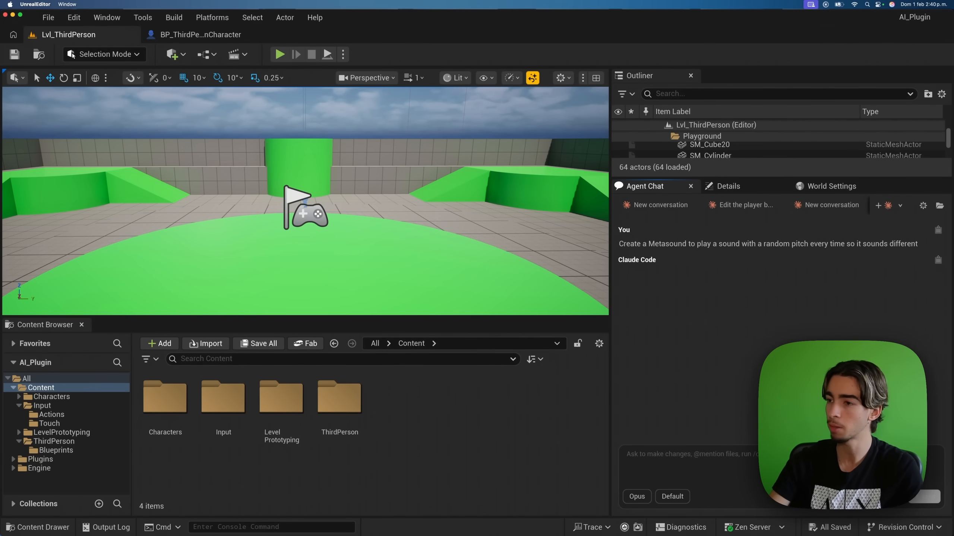
Step: Read the assistant's streamed reply describing the random-pitch MS_RandomPitch MetaSound
drag(656, 306, 731, 308)
click(713, 318)
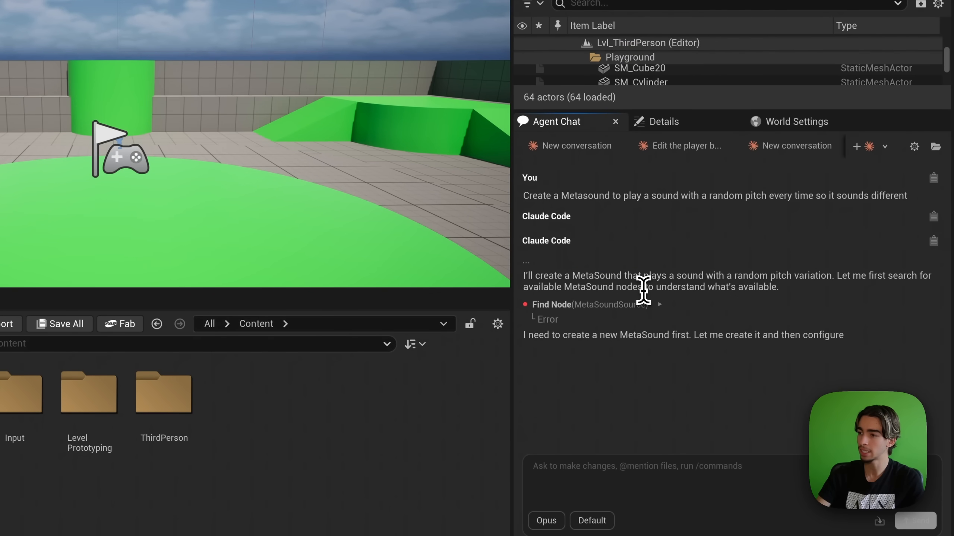
drag(669, 277, 800, 278)
click(792, 299)
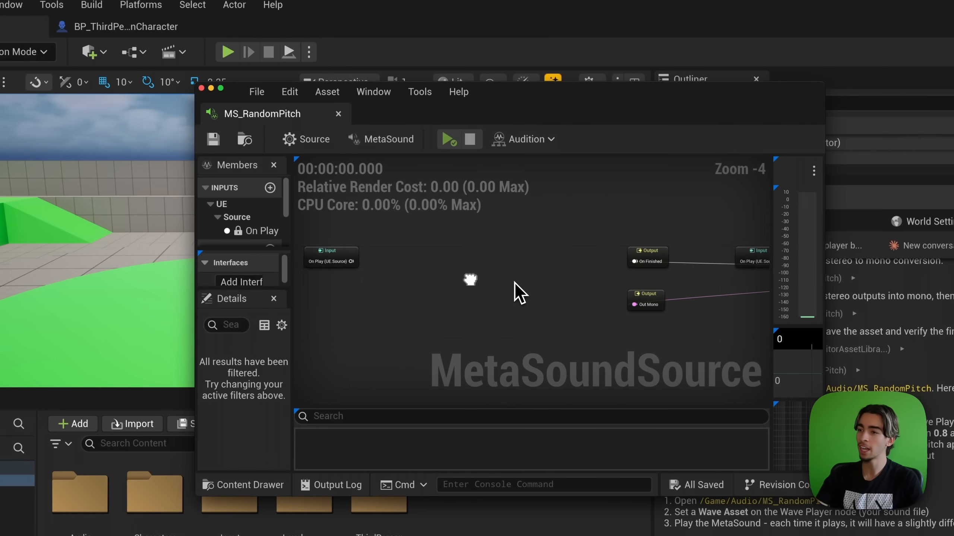
Step: Dock the MS_RandomPitch editor into the main window and frame the graph nodes
right_drag(383, 268, 381, 268)
click(402, 292)
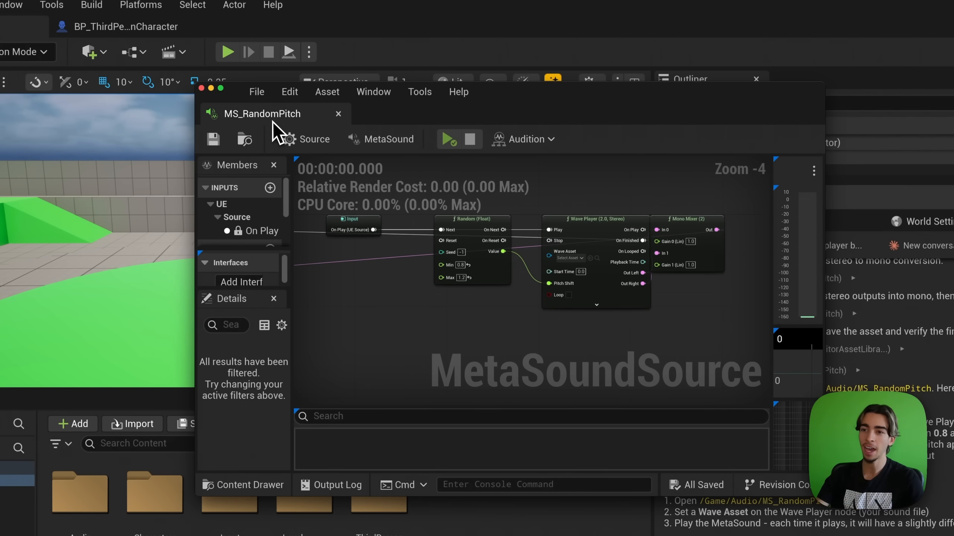
drag(273, 120, 239, 26)
right_drag(235, 238, 449, 366)
scroll(479, 343, up, 1)
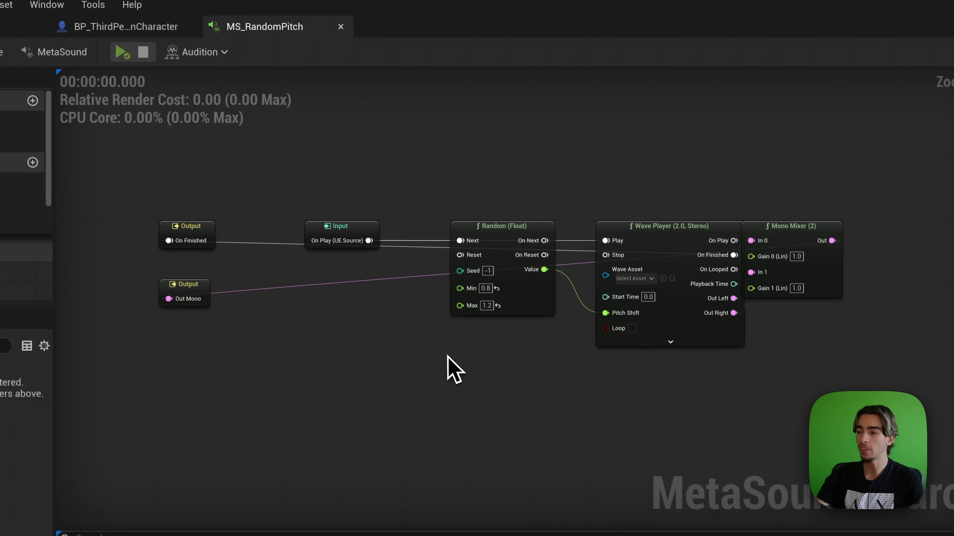
right_drag(368, 335, 329, 354)
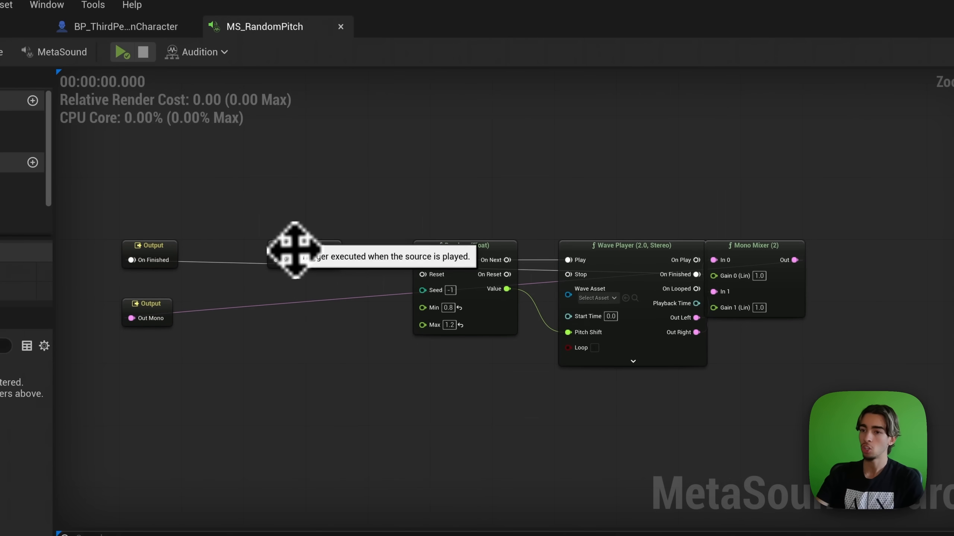
Step: Arrange the Input, Wave Player, Mono Mixer, Out Mono and On Finished nodes left to right
drag(295, 250, 339, 216)
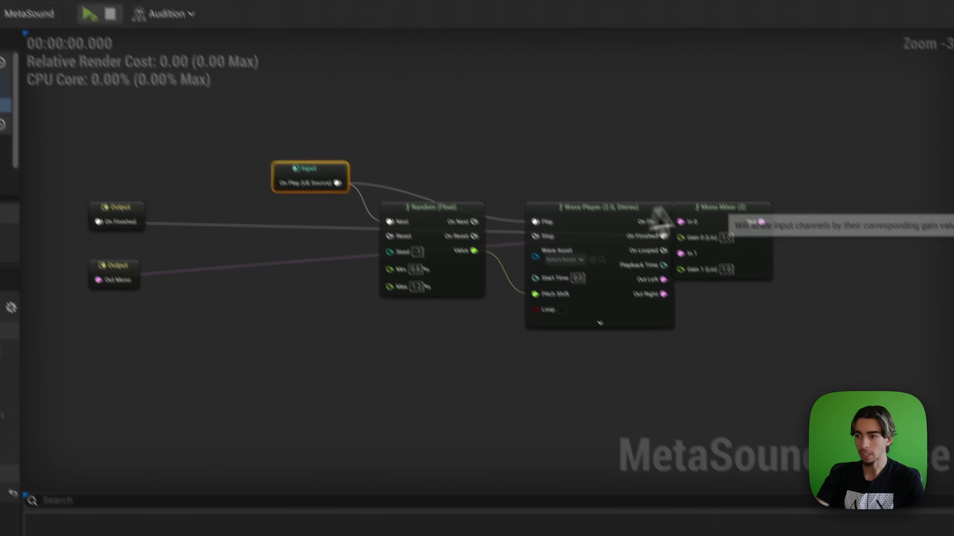
drag(741, 214, 611, 384)
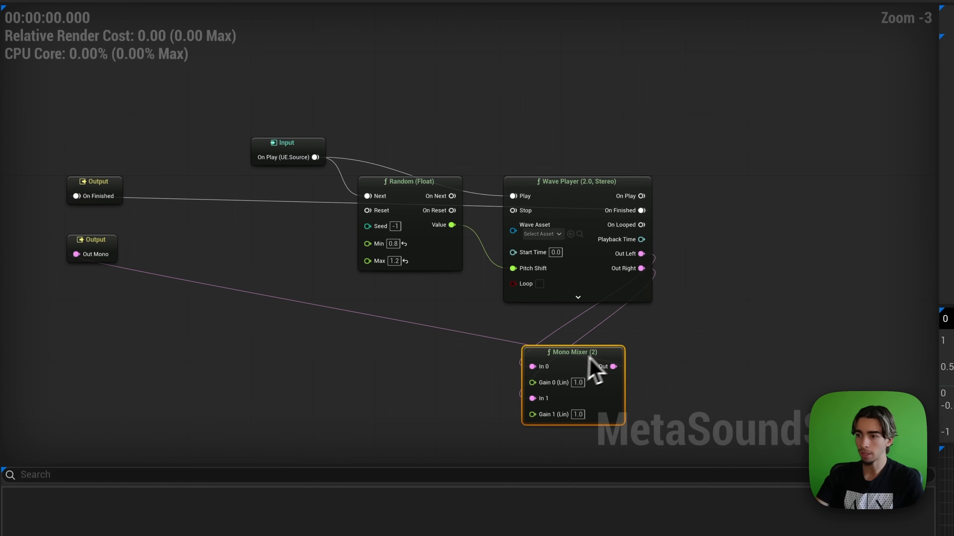
click(483, 373)
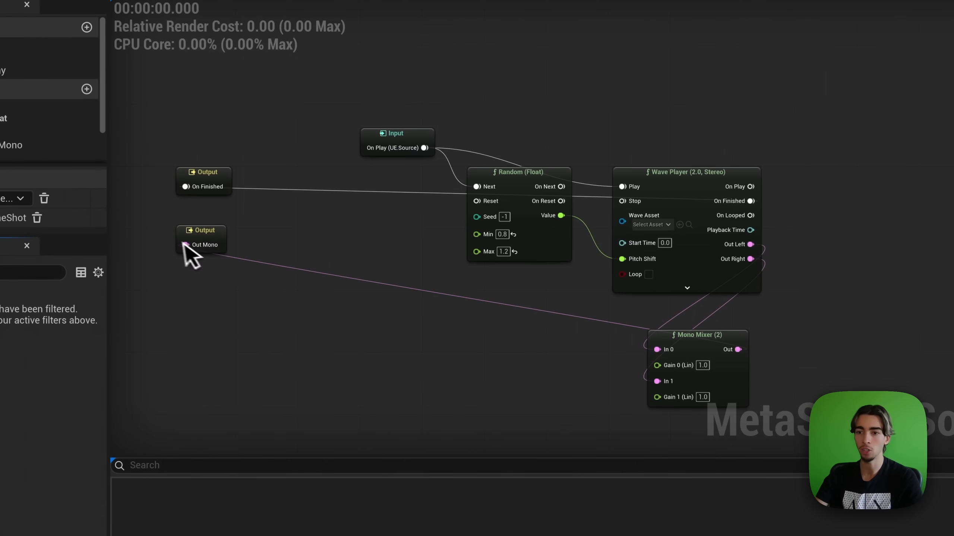
drag(199, 233, 919, 331)
drag(698, 333, 702, 245)
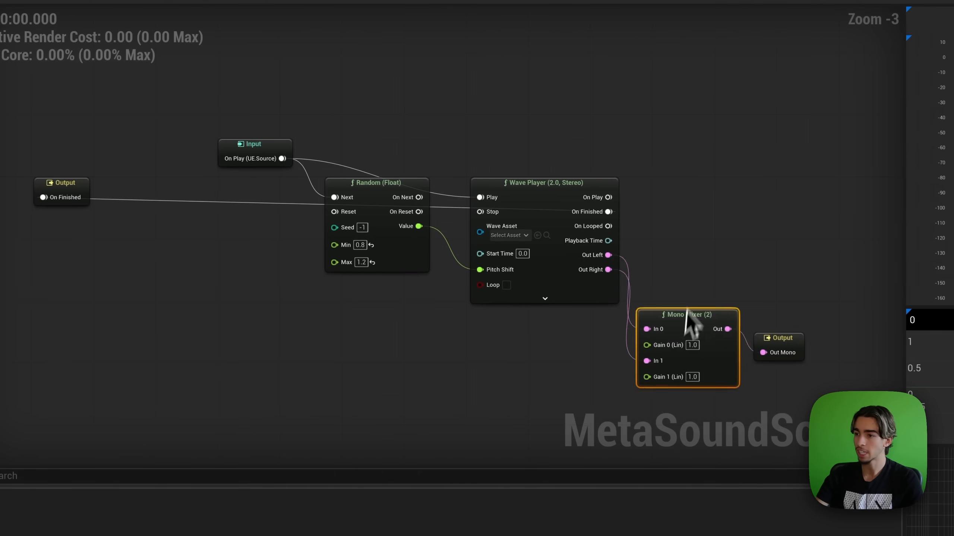
drag(781, 341, 816, 283)
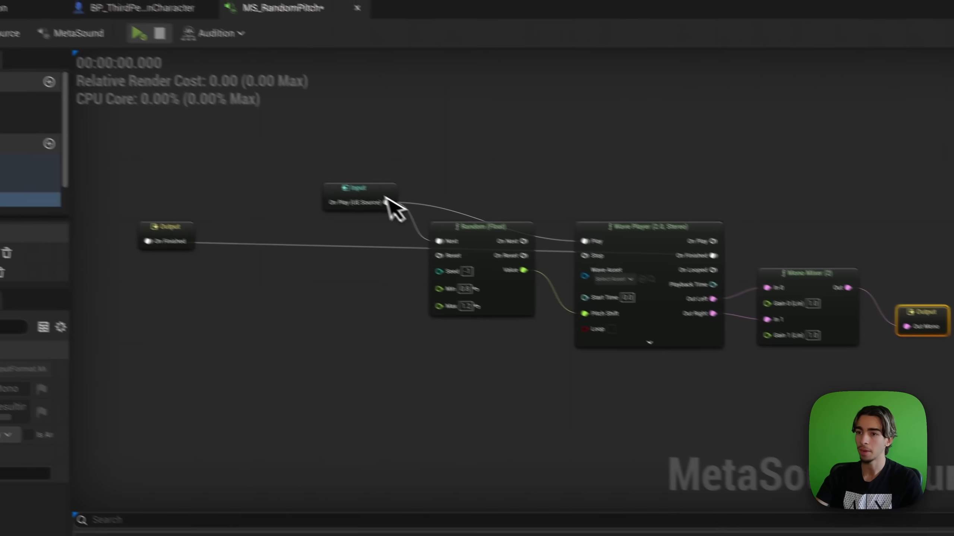
drag(385, 197, 400, 135)
click(513, 147)
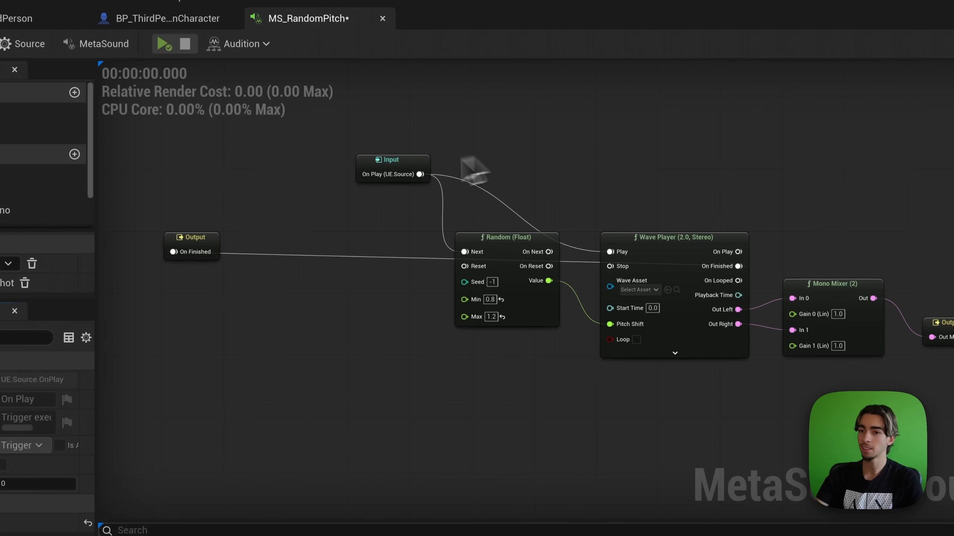
drag(187, 237, 851, 245)
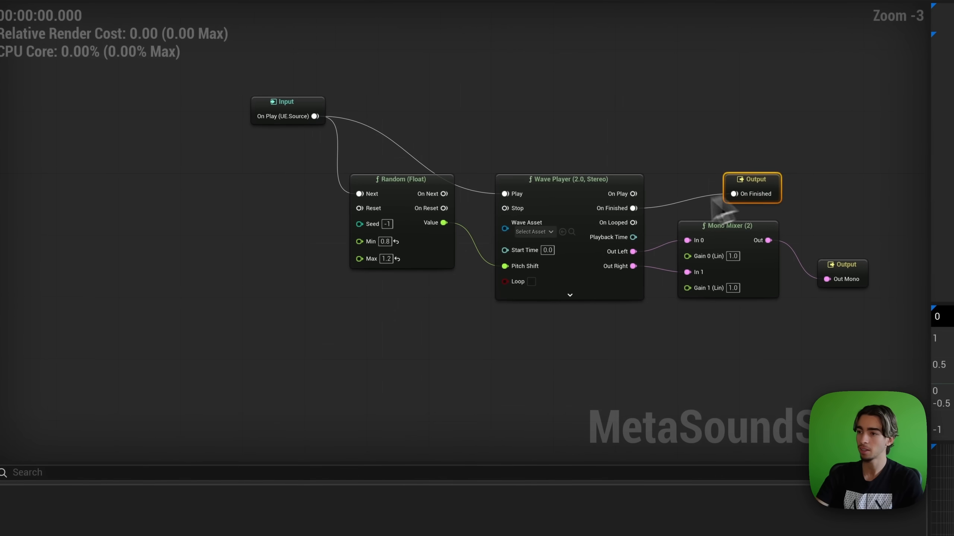
Step: Preview Camera_Shutter and set it as the Wave Player's Wave Asset
click(542, 234)
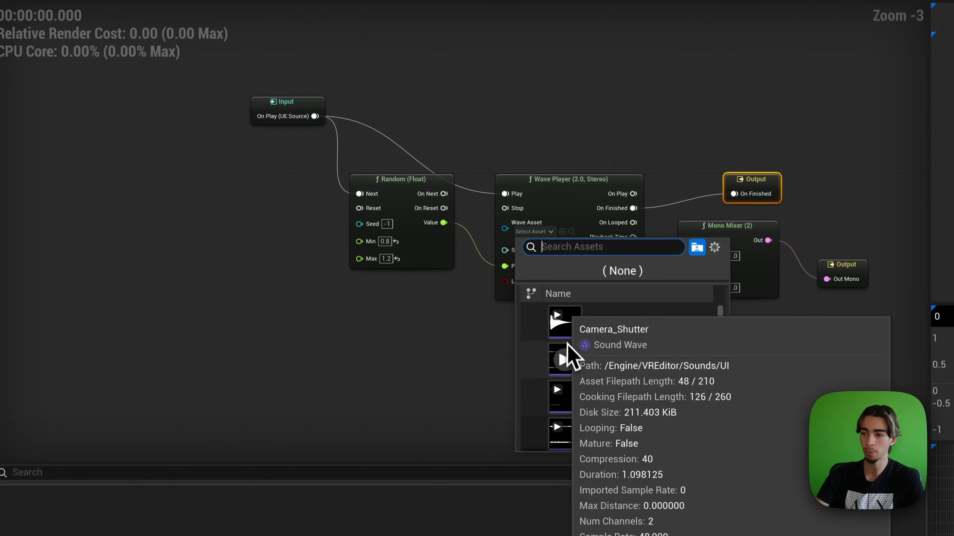
click(567, 361)
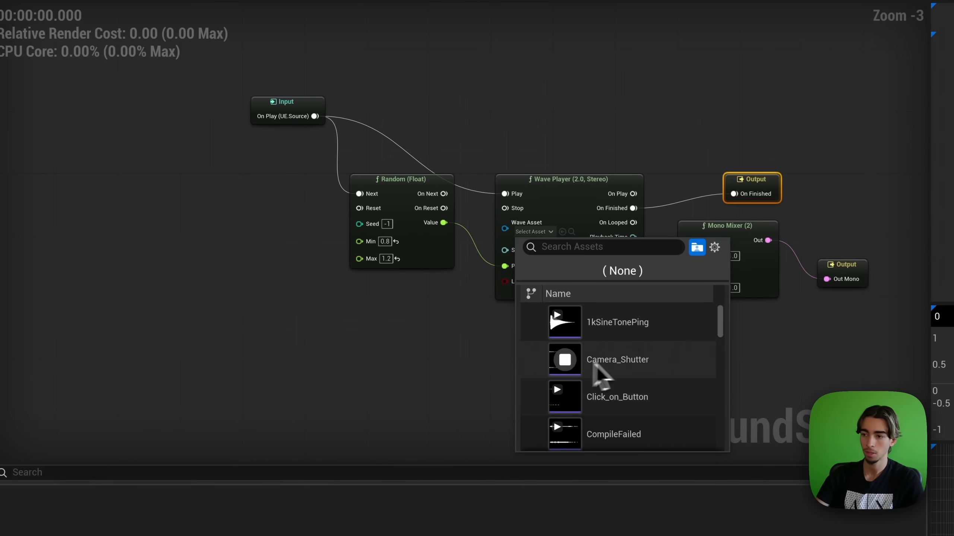
click(608, 363)
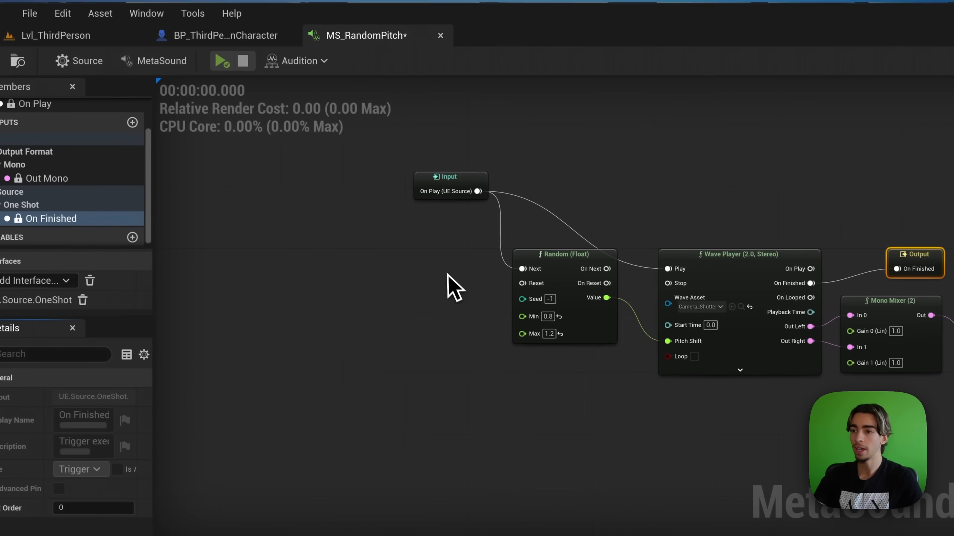
Step: Audition MS_RandomPitch, then start a fresh Agent Chat conversation back in the level
click(225, 67)
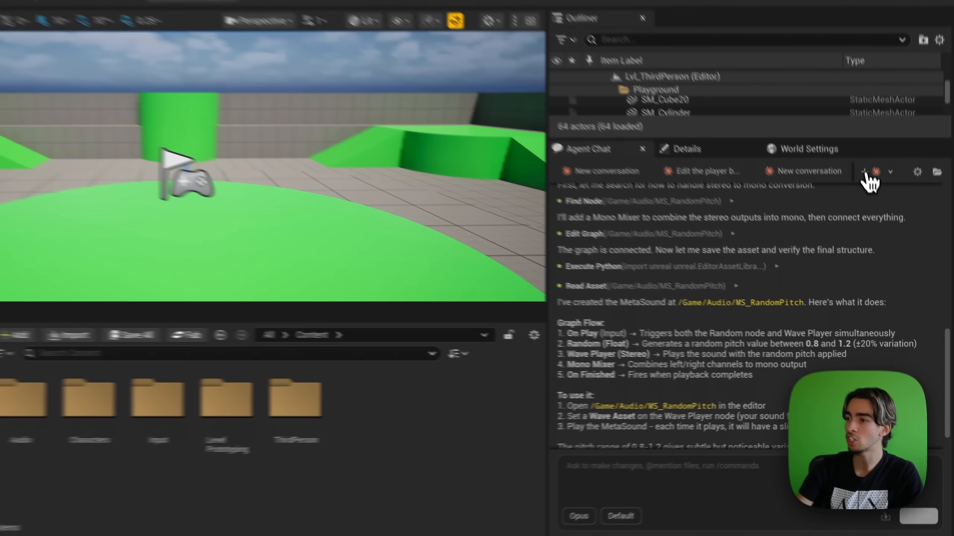
click(864, 172)
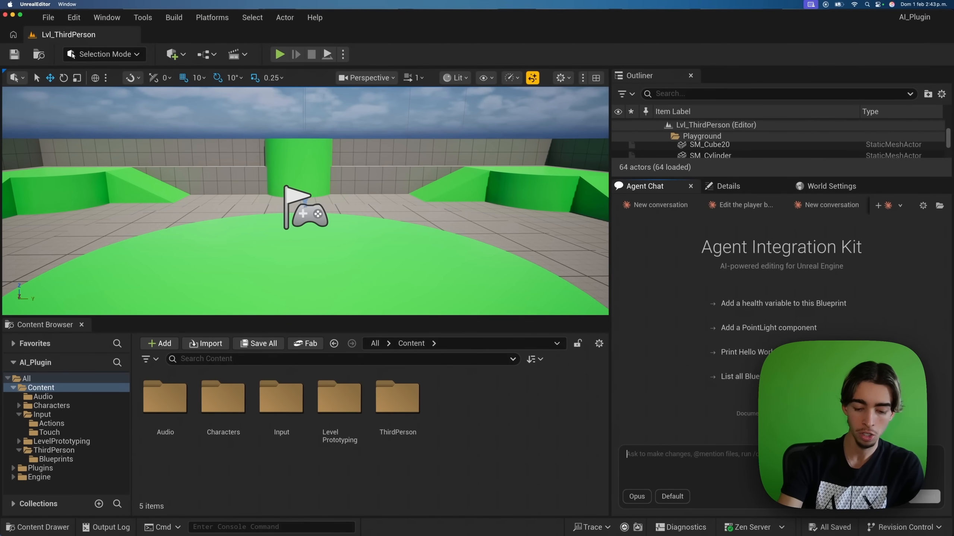
Step: Send the patrol, see and chase Behavior Tree request, then review the BB_Enemy permission prompt
text(Create a Bhe)
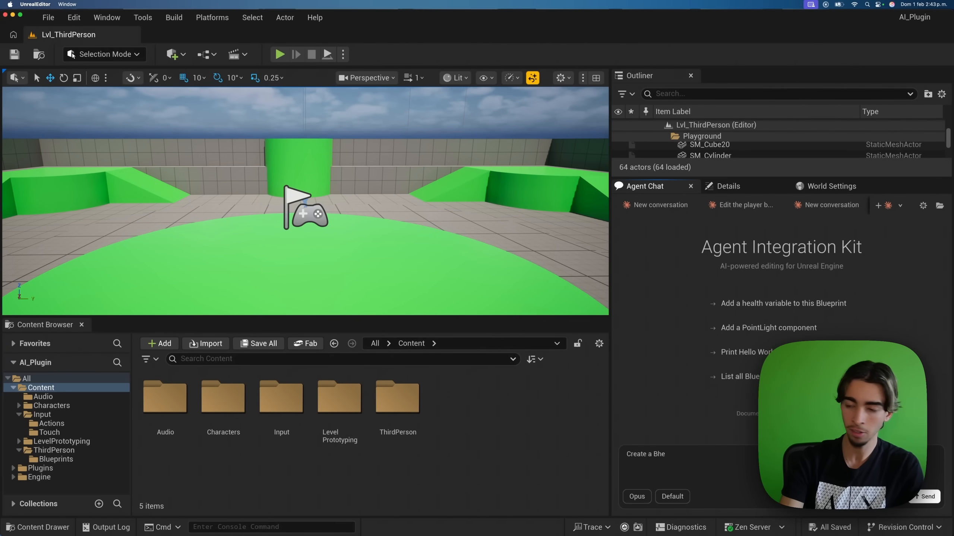
text(avior Tree for an ENemy that wi)
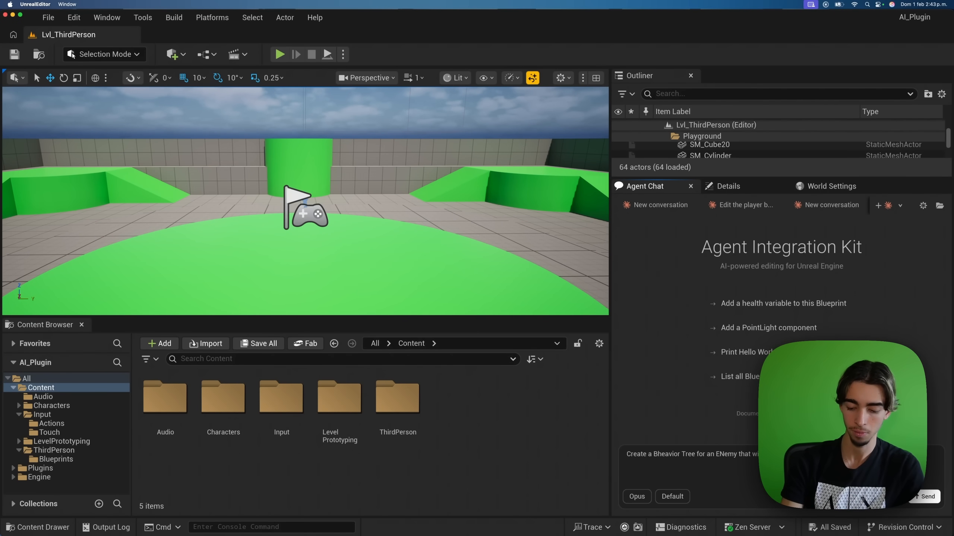
key(Return)
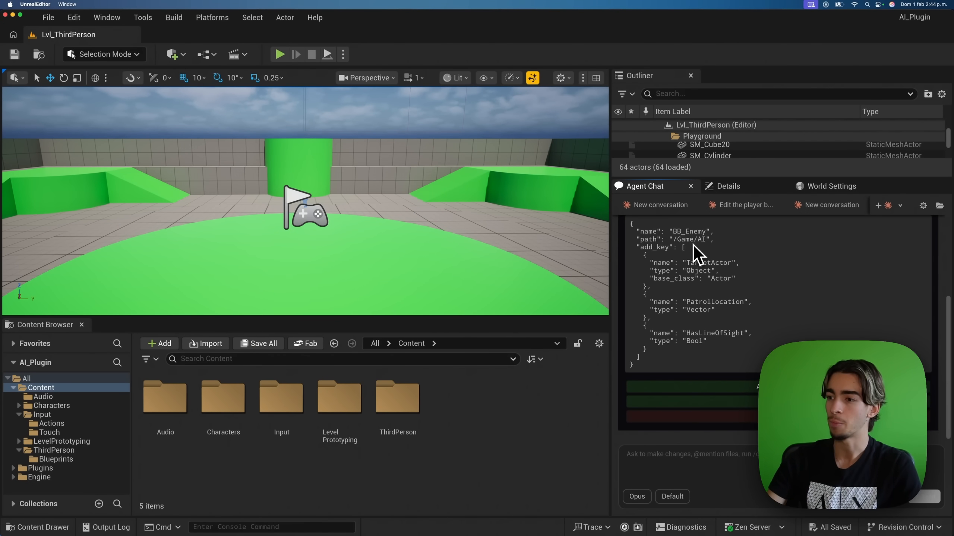
scroll(764, 311, up, 5)
scroll(767, 318, down, 5)
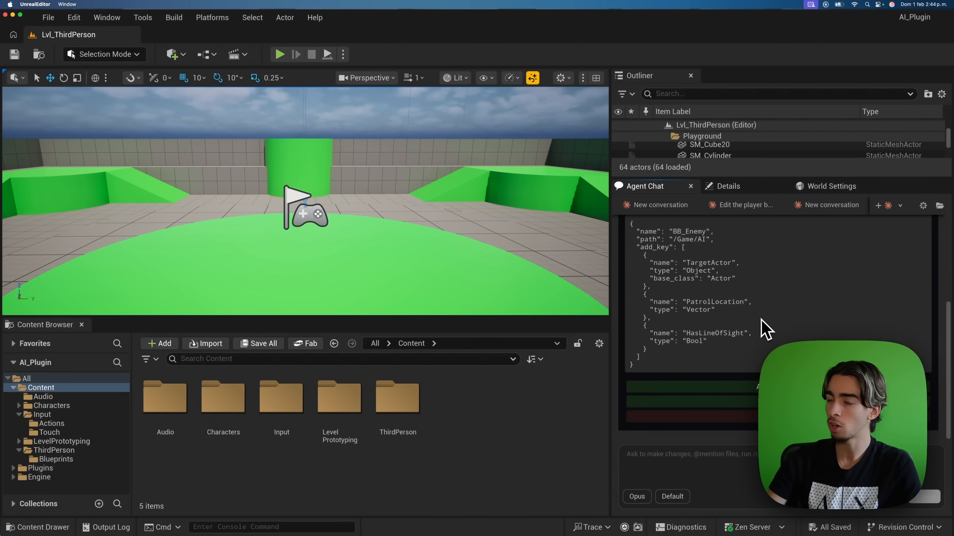
scroll(761, 320, up, 5)
scroll(719, 299, down, 5)
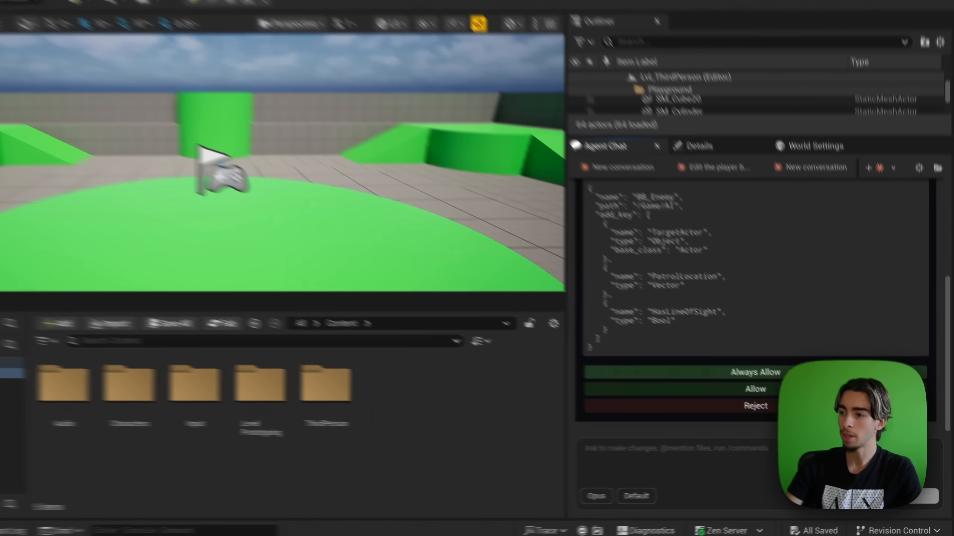
click(808, 387)
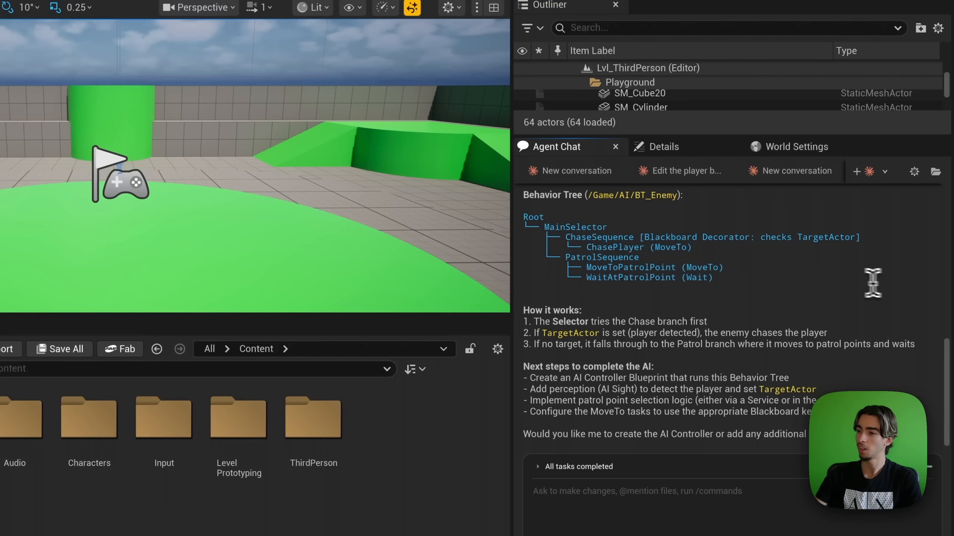
scroll(747, 313, up, 5)
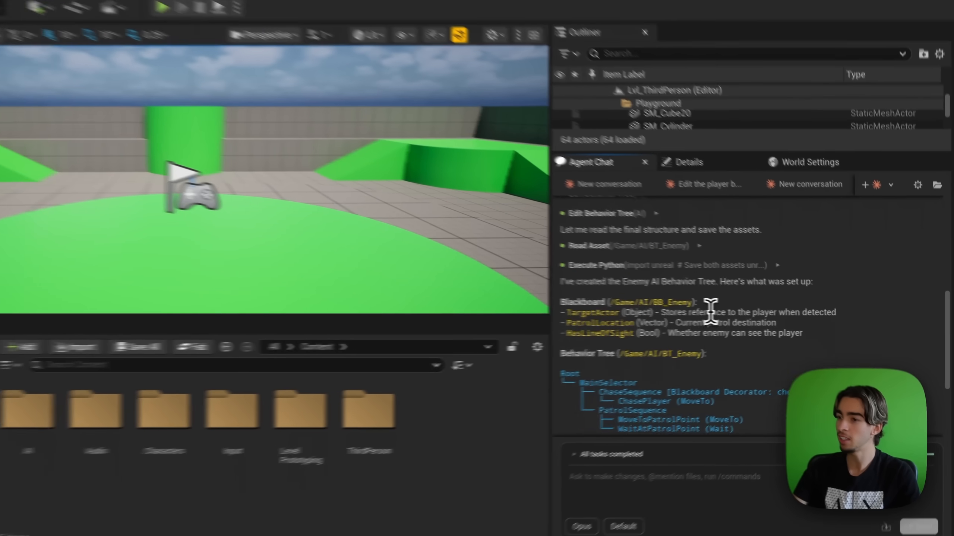
scroll(687, 310, down, 3)
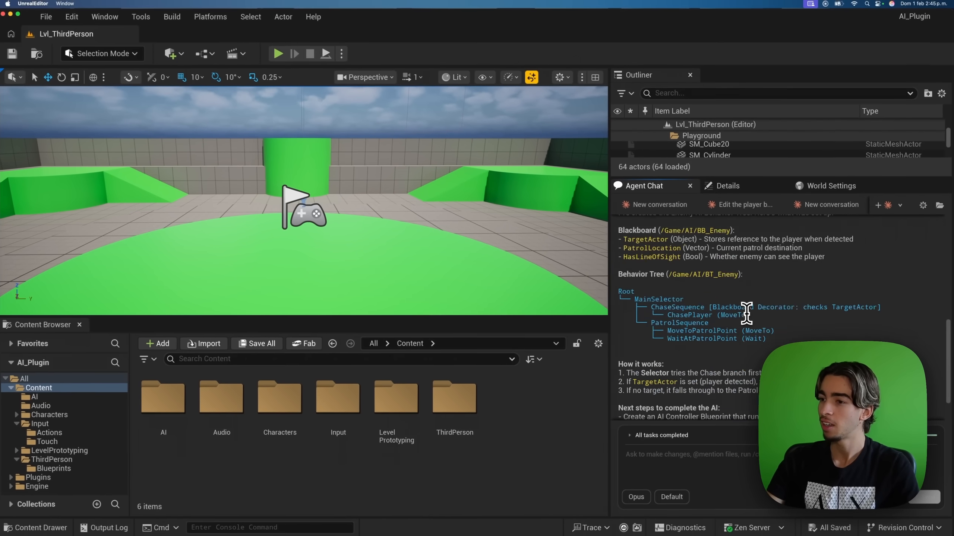
drag(729, 301, 619, 240)
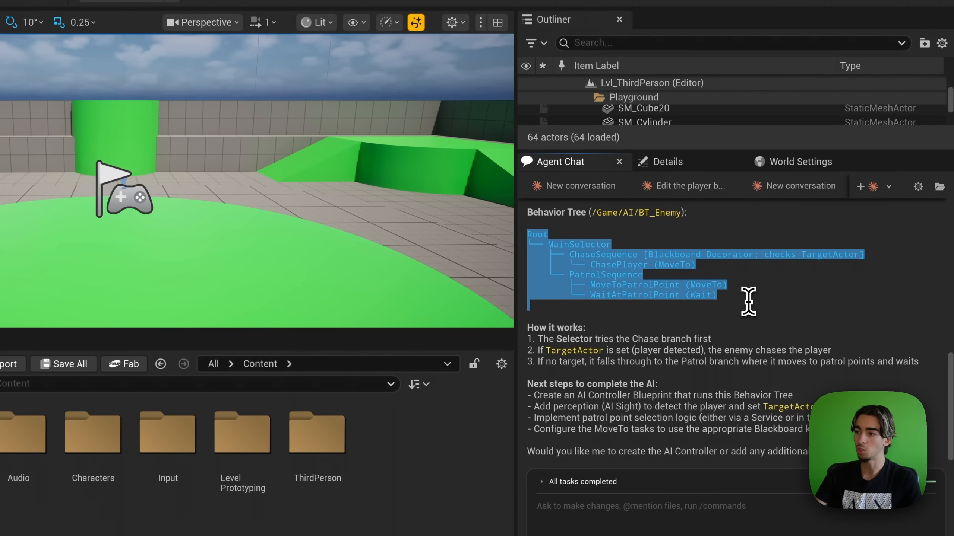
click(747, 302)
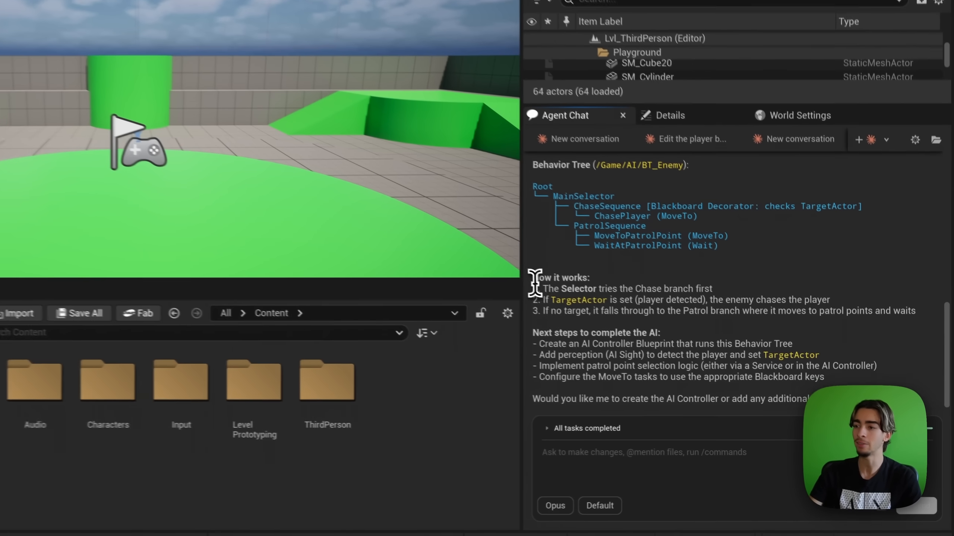
drag(624, 315, 916, 340)
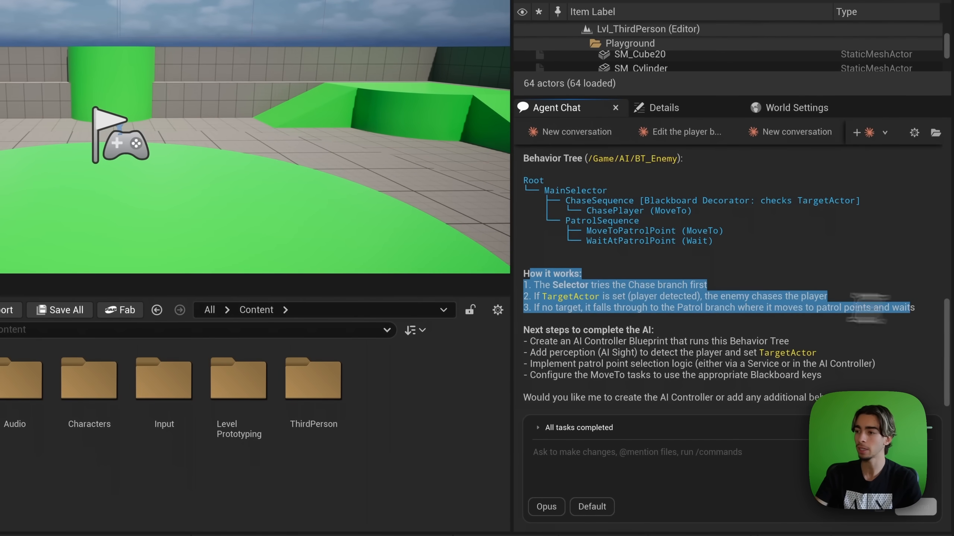
click(805, 305)
drag(534, 284, 722, 283)
click(644, 287)
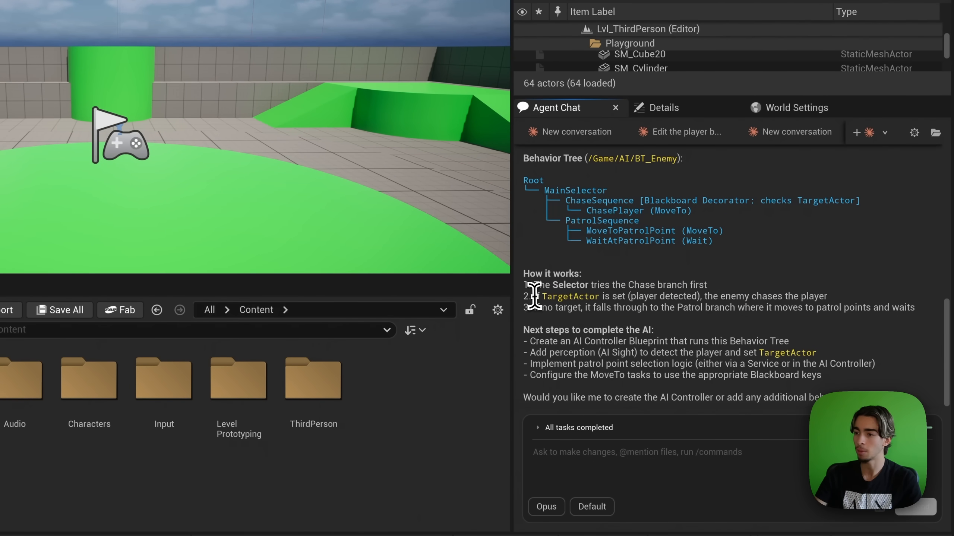
drag(535, 297, 710, 297)
click(631, 303)
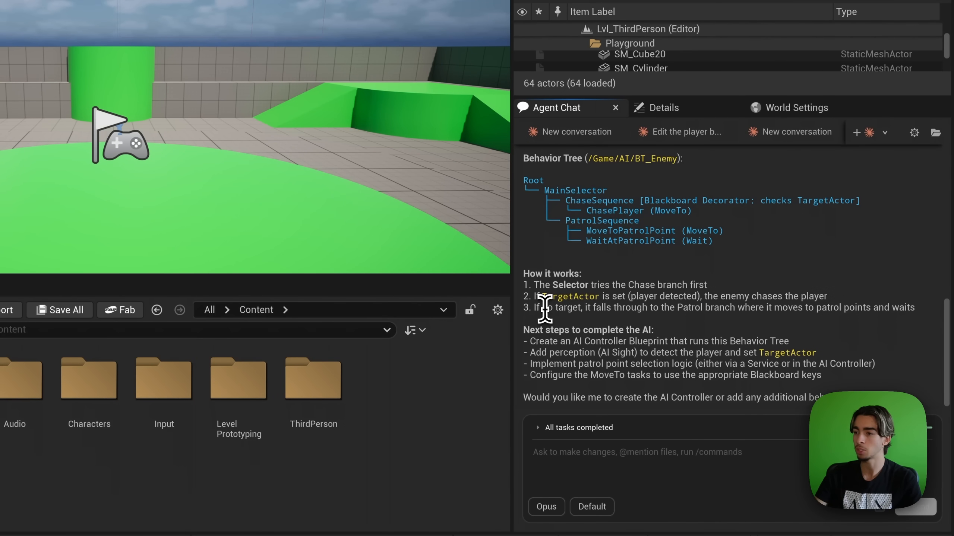
drag(548, 308, 677, 319)
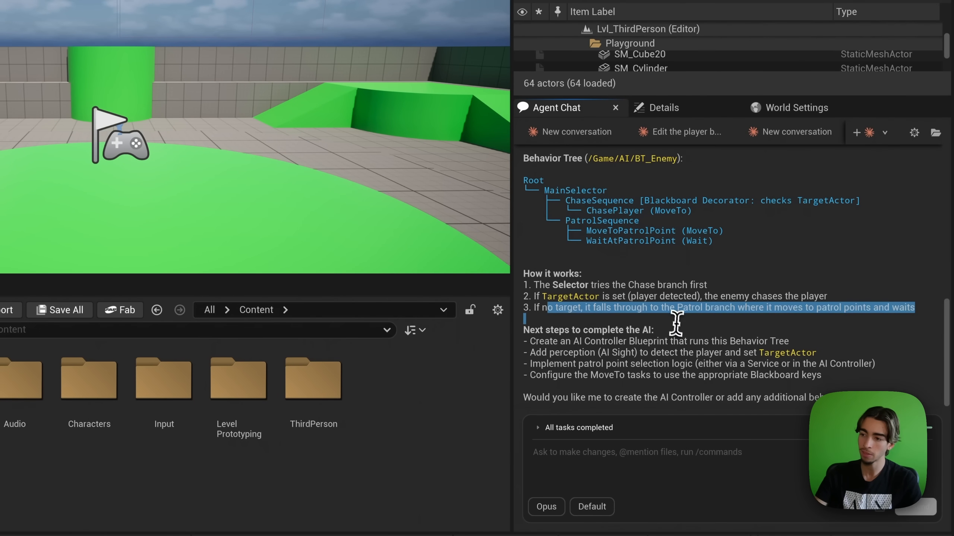
click(677, 319)
scroll(681, 321, down, 1)
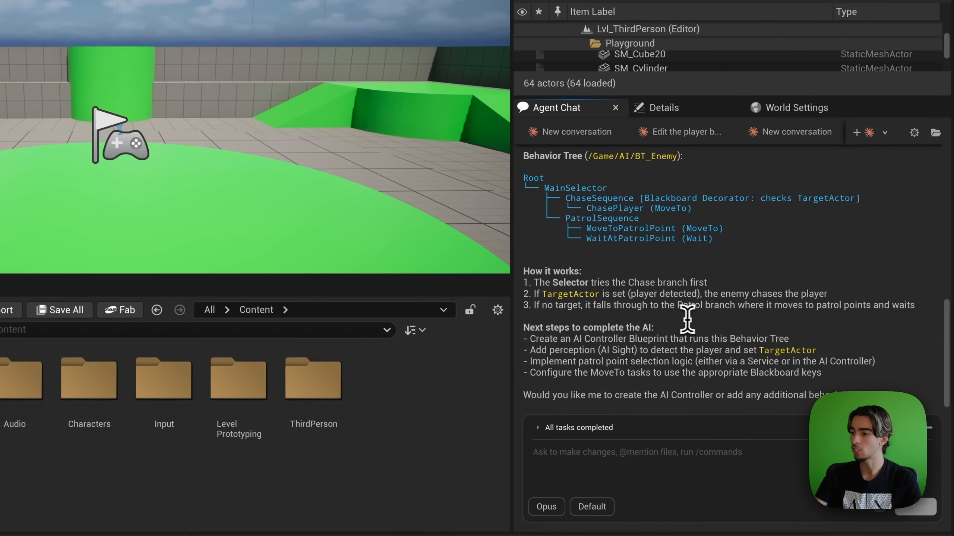
drag(524, 395, 880, 395)
click(879, 373)
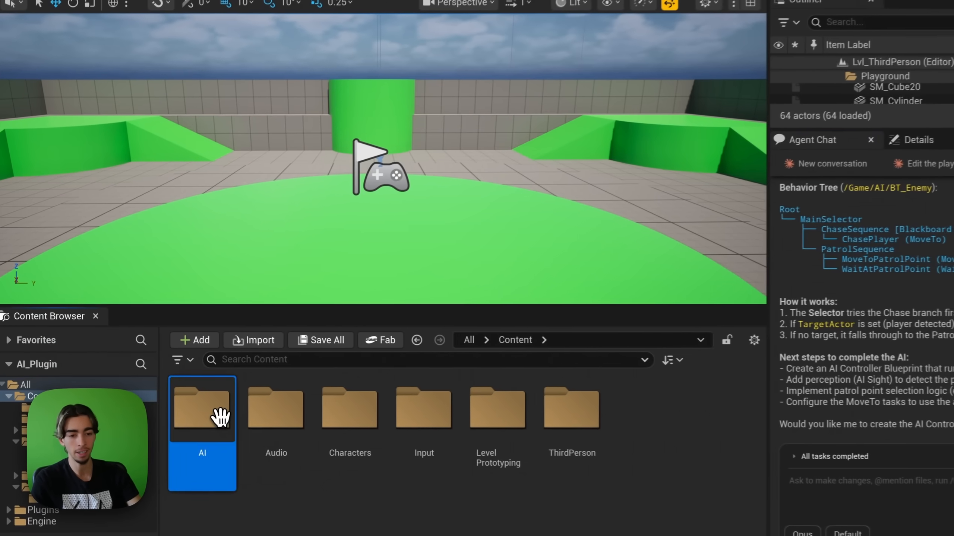
Step: Open the AI folder and review the BB_Enemy blackboard's keys, then close it
double_click(179, 405)
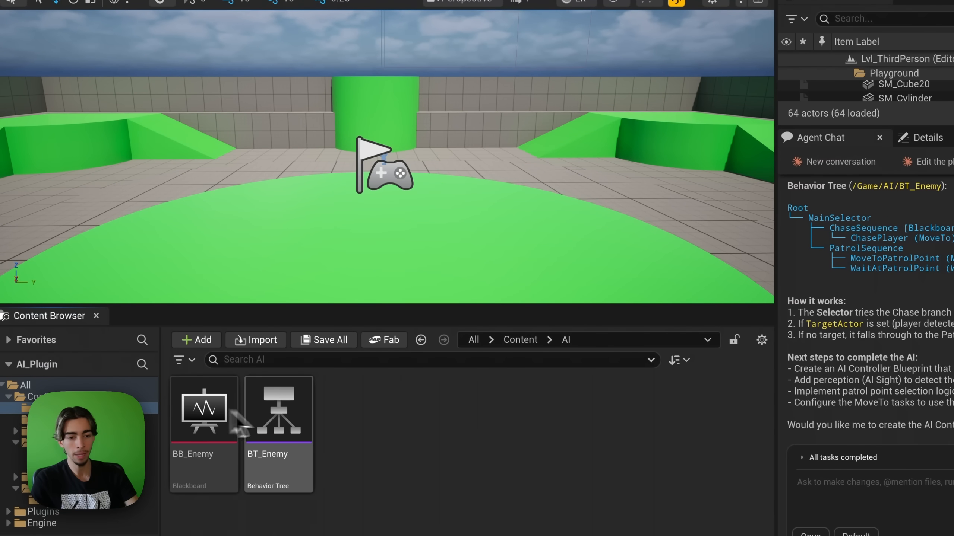
double_click(207, 411)
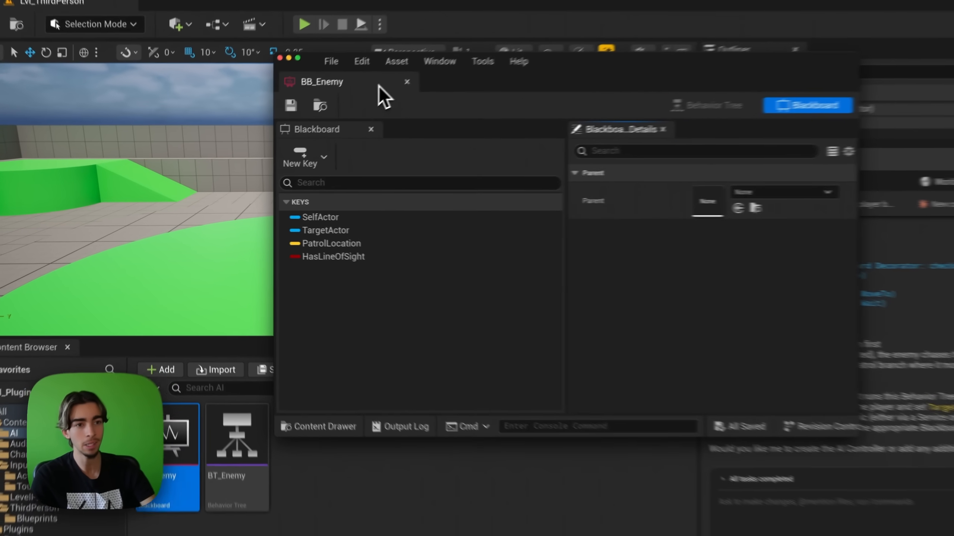
click(366, 103)
Step: Open BT_Enemy, view the whole tree and inspect the CheckTargetActor decorator's settings
click(237, 383)
double_click(259, 432)
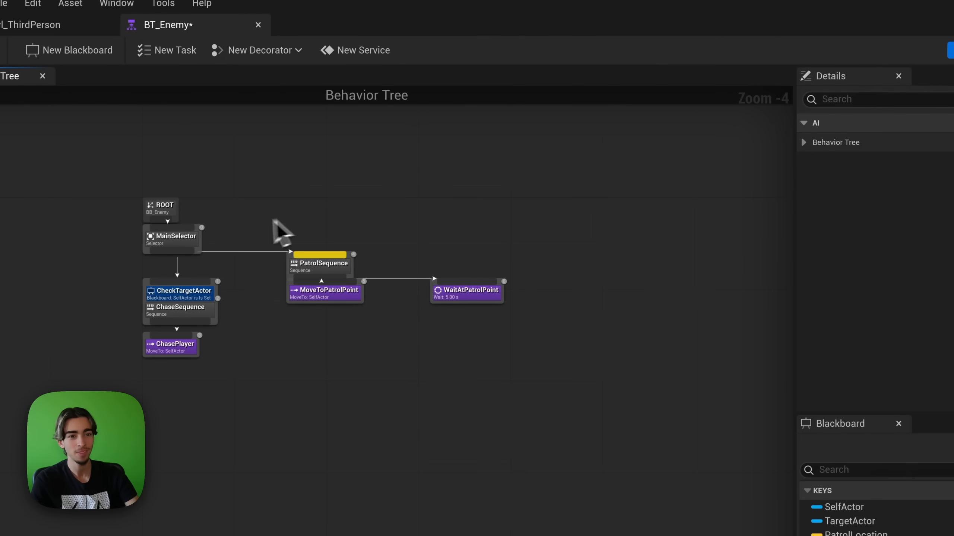
scroll(248, 223, up, 2)
right_drag(246, 225, 356, 228)
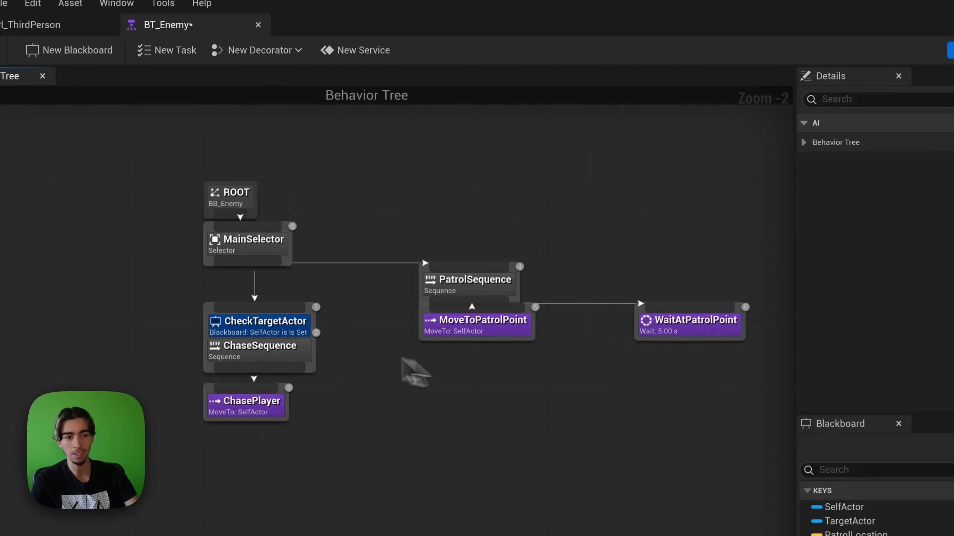
click(245, 323)
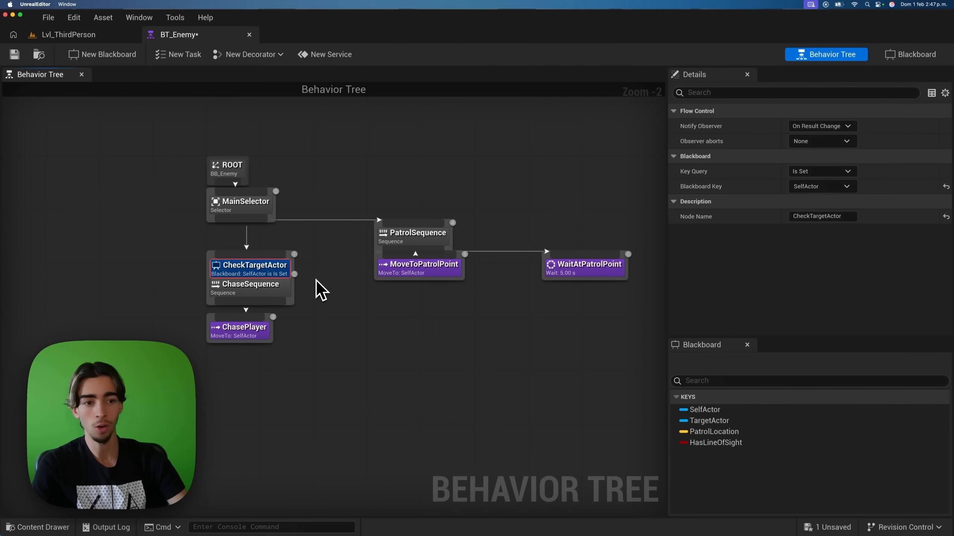
click(317, 287)
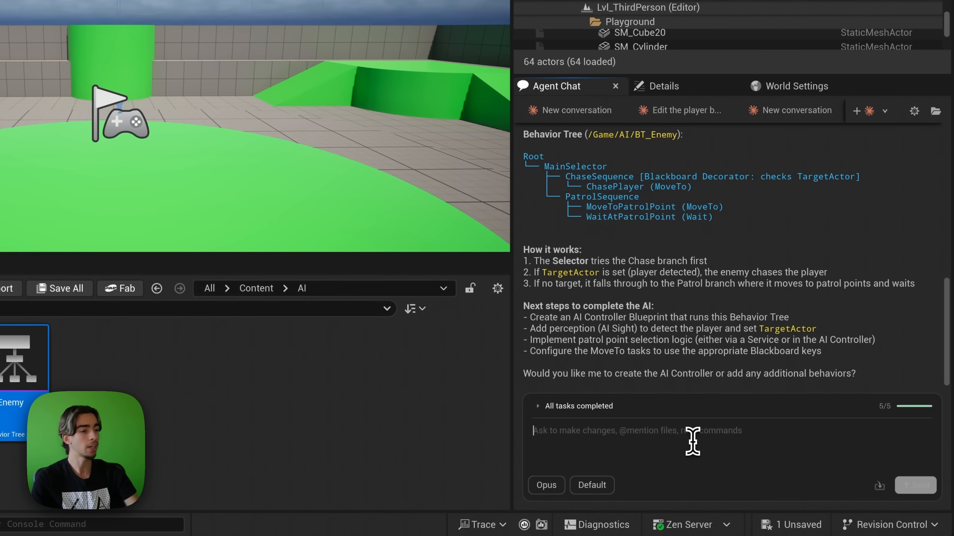
Step: Reply 'Yes continue creating the AI controller' to the agent
text(Yes contin)
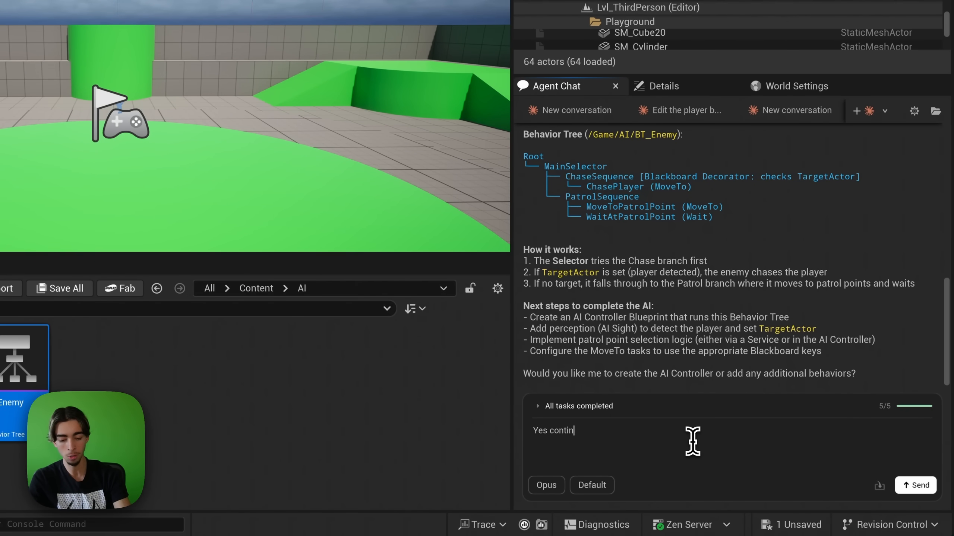
text(ue creating the AI cont)
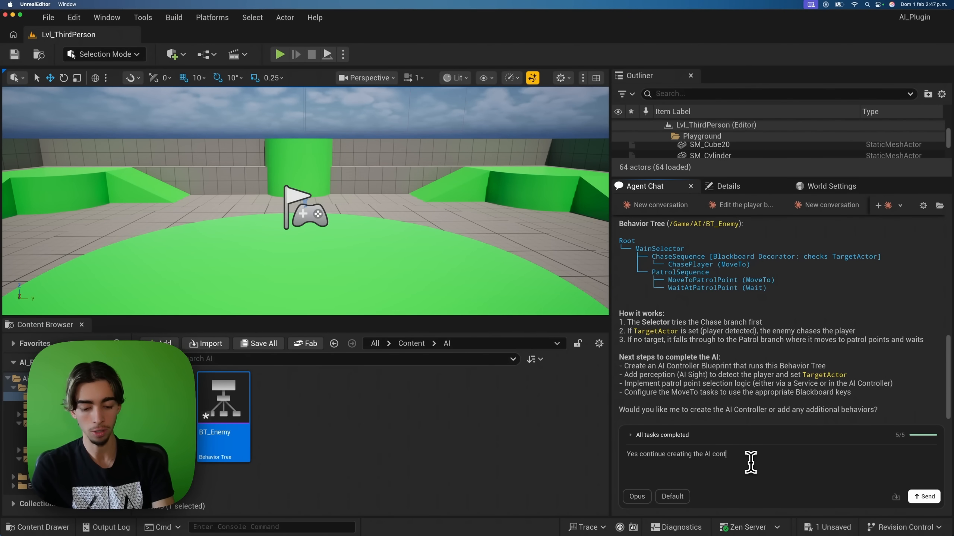
text(roller)
key(Return)
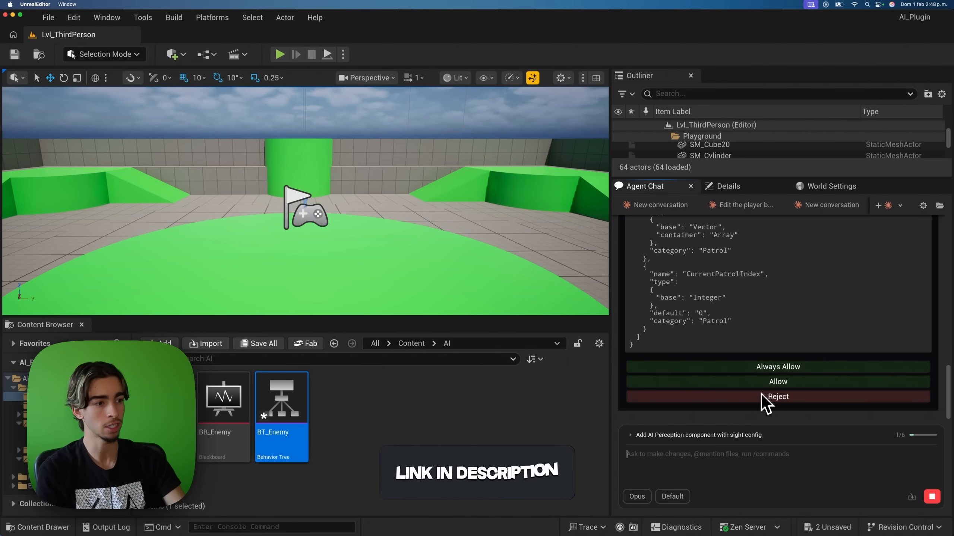
Step: Always allow the agent's blueprint edits and follow its six-task checklist building AIC_Enemy
scroll(756, 322, up, 2)
scroll(755, 320, up, 5)
scroll(745, 320, down, 6)
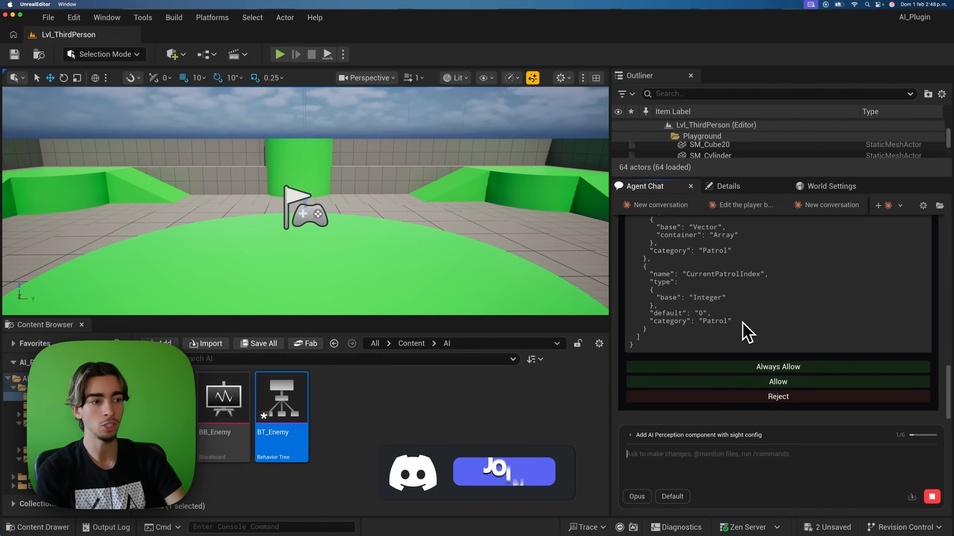
click(812, 365)
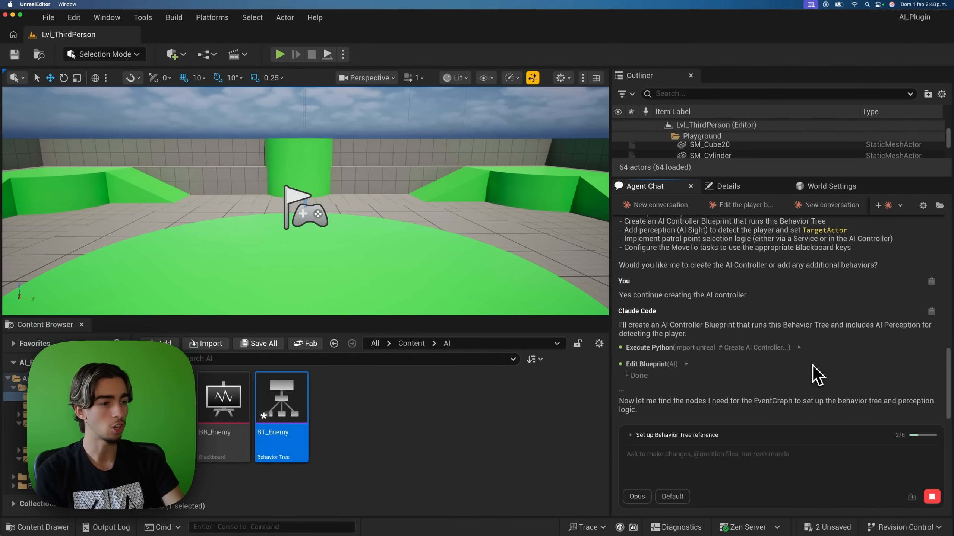
click(730, 435)
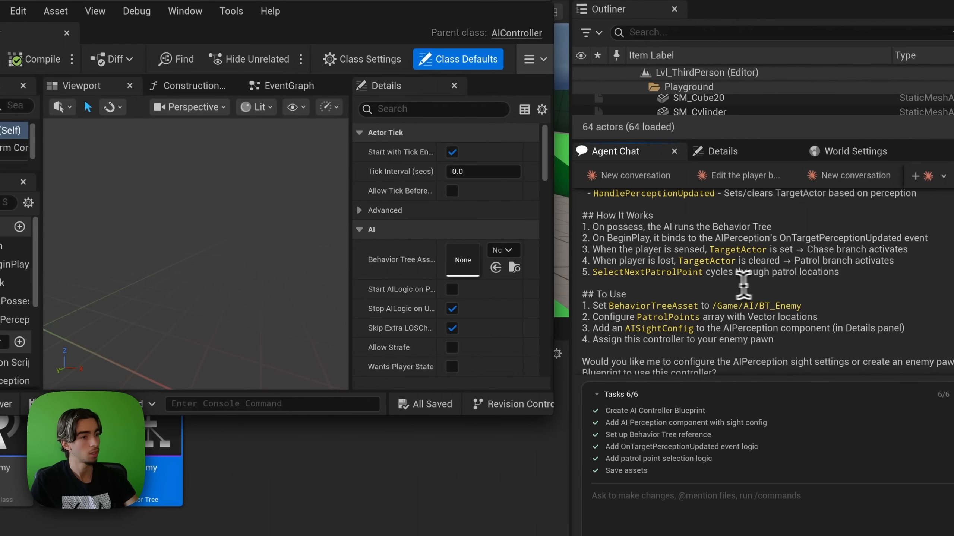
scroll(731, 286, up, 1)
drag(596, 246, 907, 290)
click(906, 290)
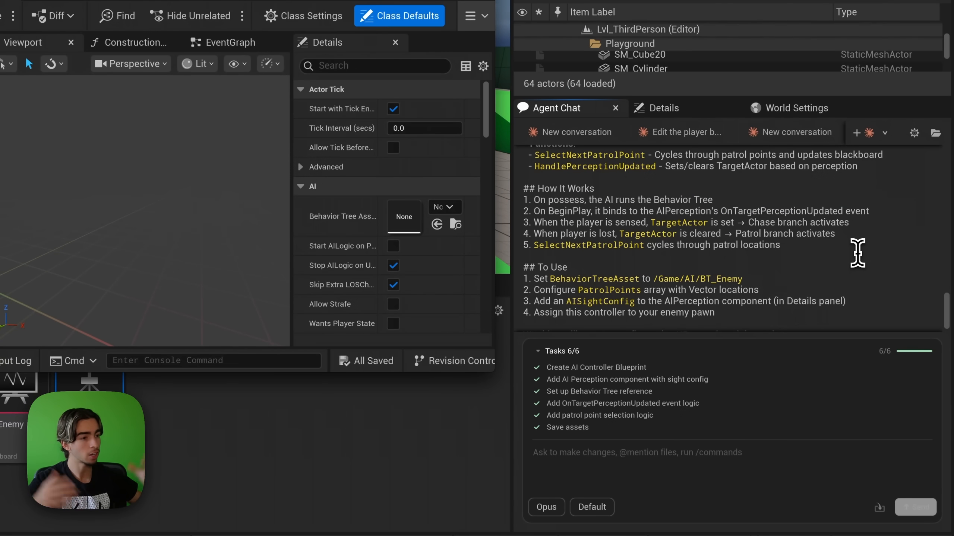
scroll(857, 252, down, 1)
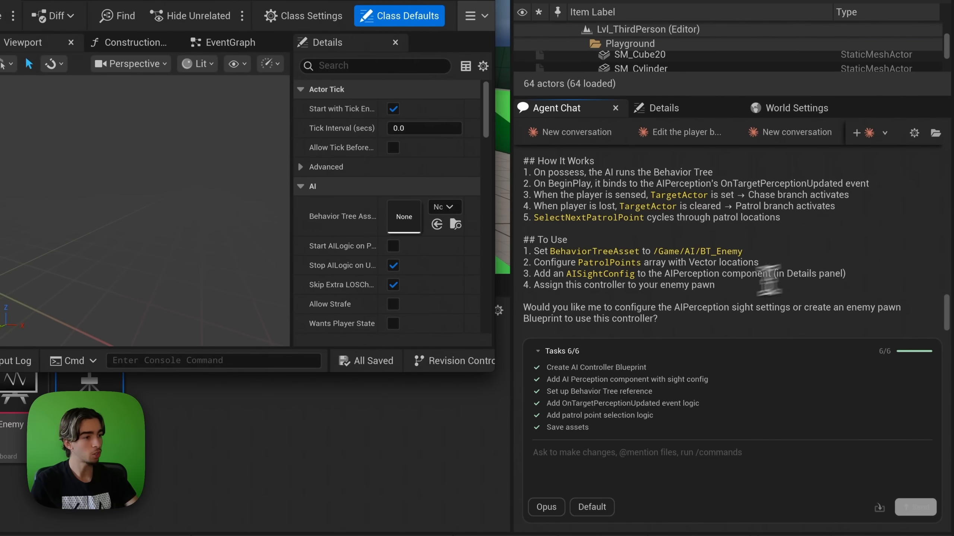
drag(524, 308, 933, 320)
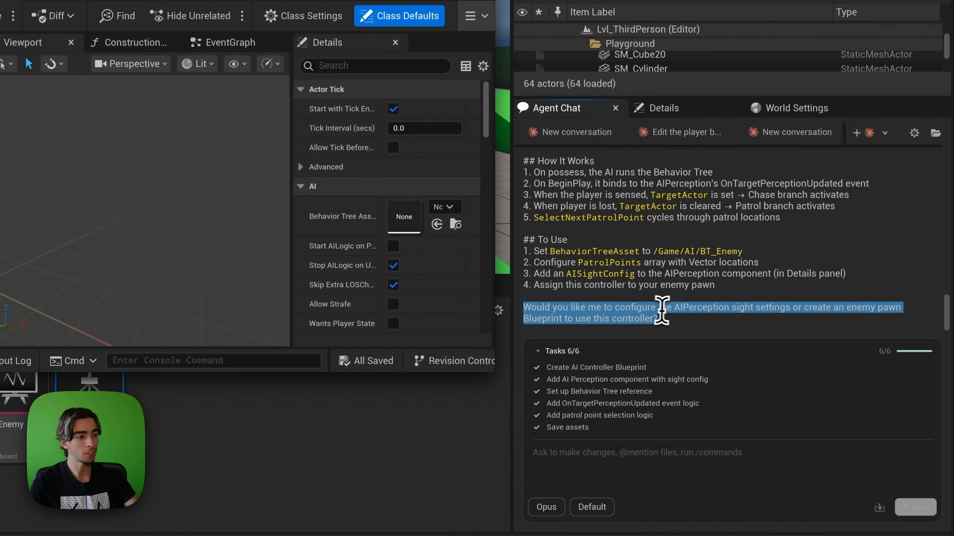
click(779, 307)
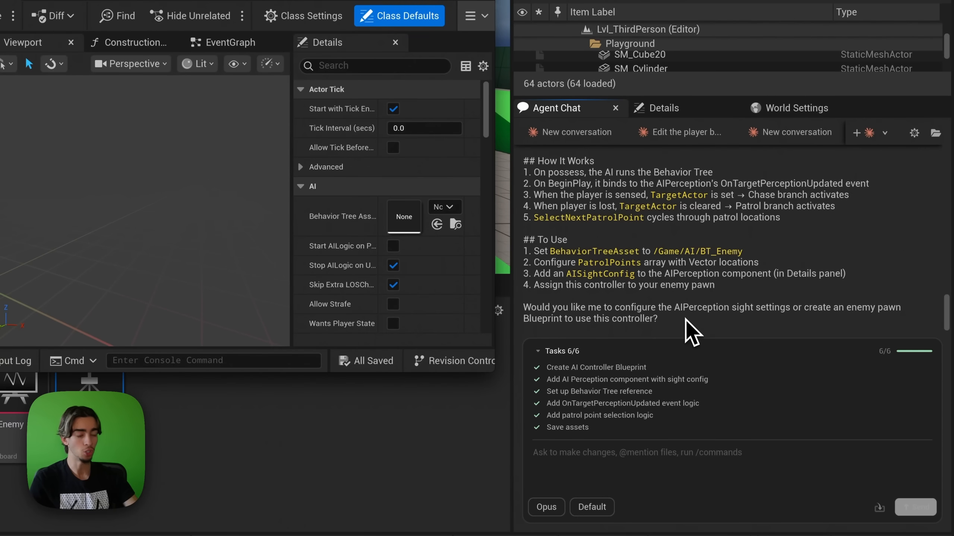
Step: Ask the agent for an enemy pawn blueprint using this controller, then collapse the task list
click(718, 457)
text(Yes creat)
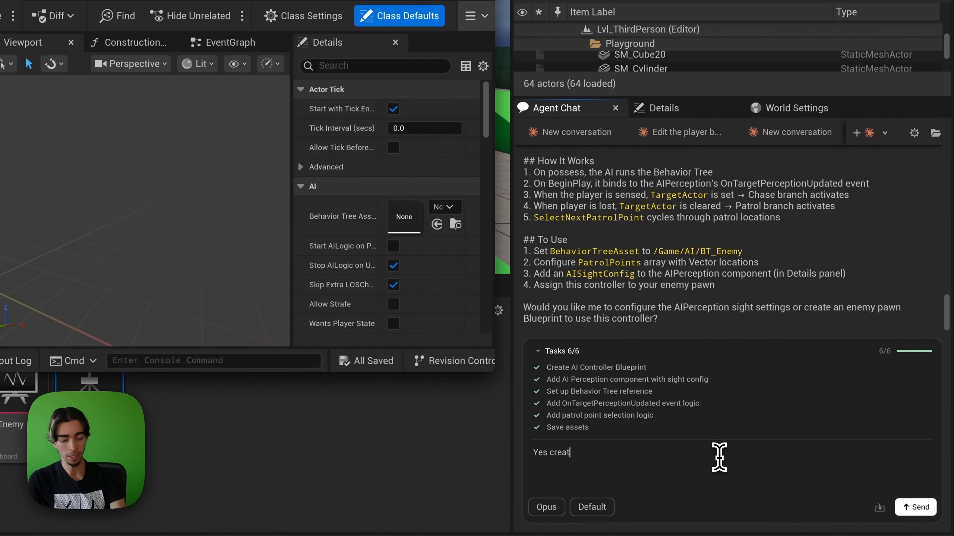
text(e)
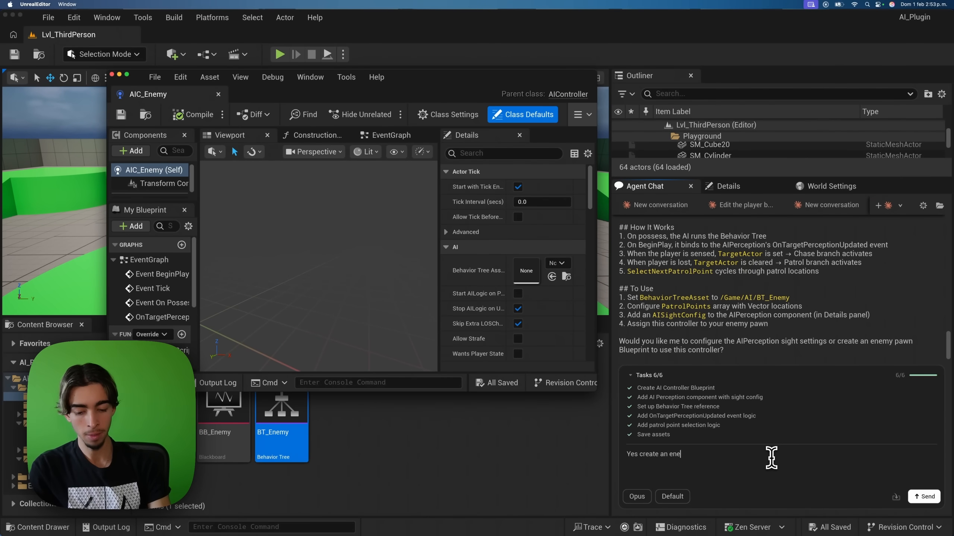
text( an anemy pawn bluepr)
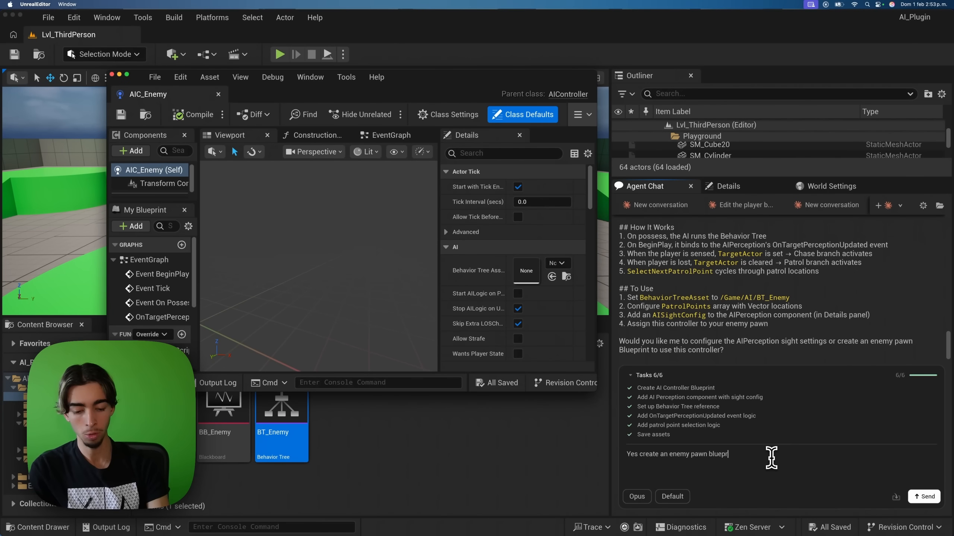
text(int to use this controller)
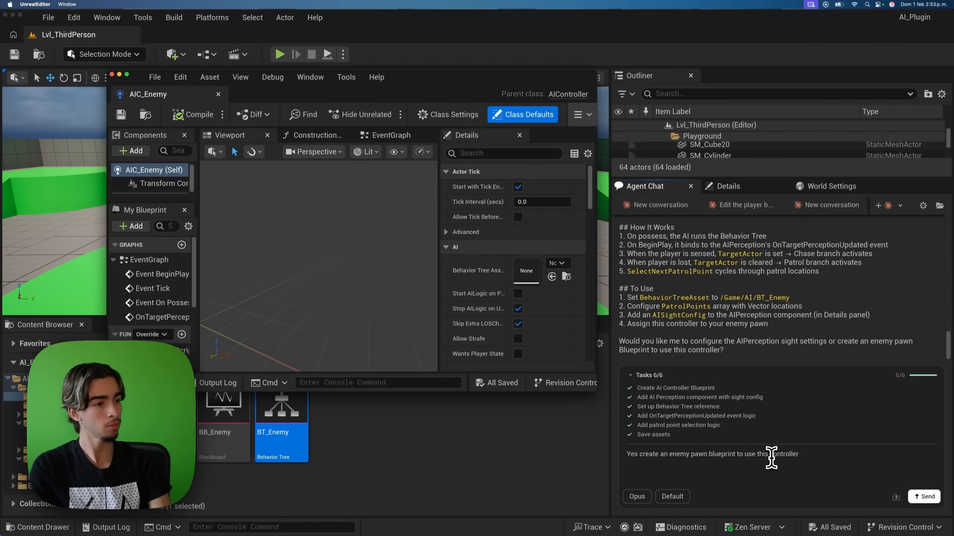
key(Return)
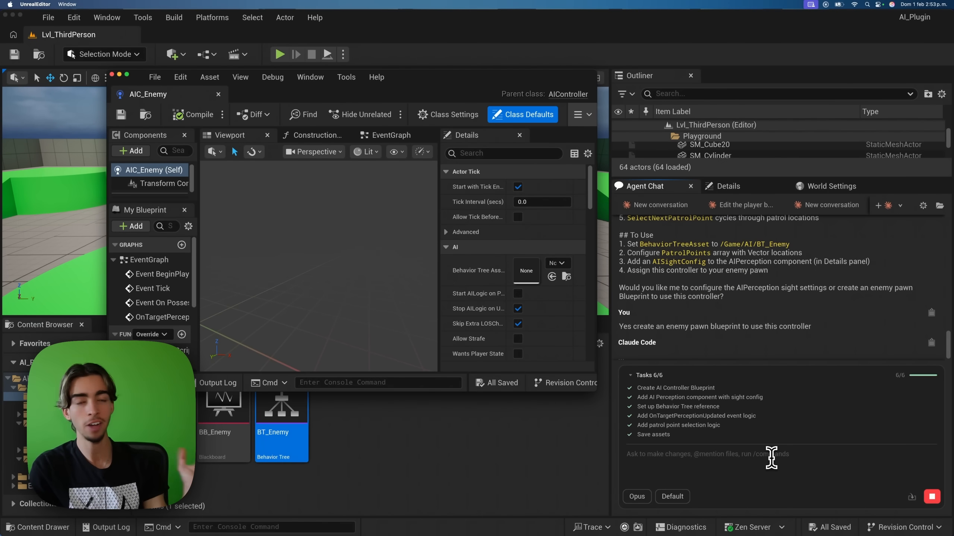
click(656, 377)
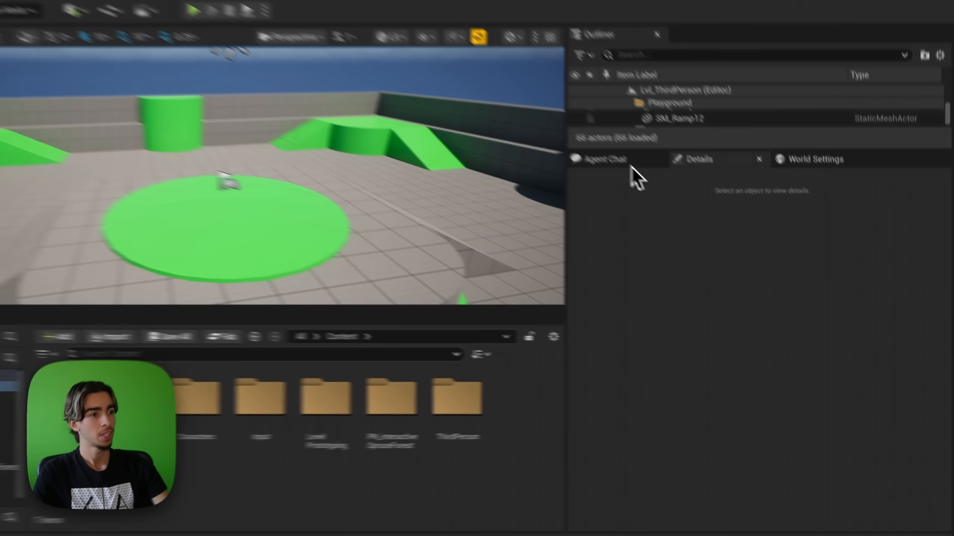
Step: Start a new agent chat and send the request for a dense, walkable PCG forest graph
click(645, 186)
click(853, 160)
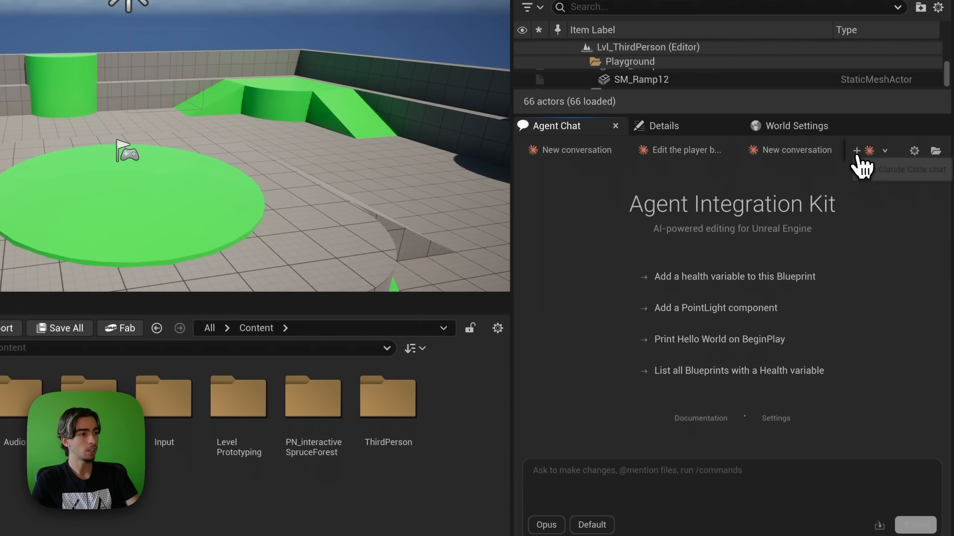
click(724, 497)
text(C)
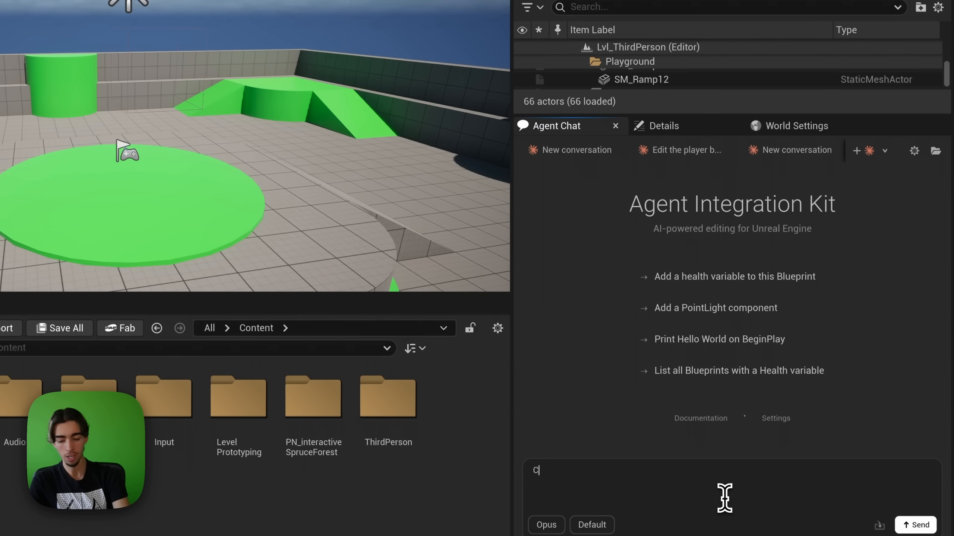
text(reate a PCG gra)
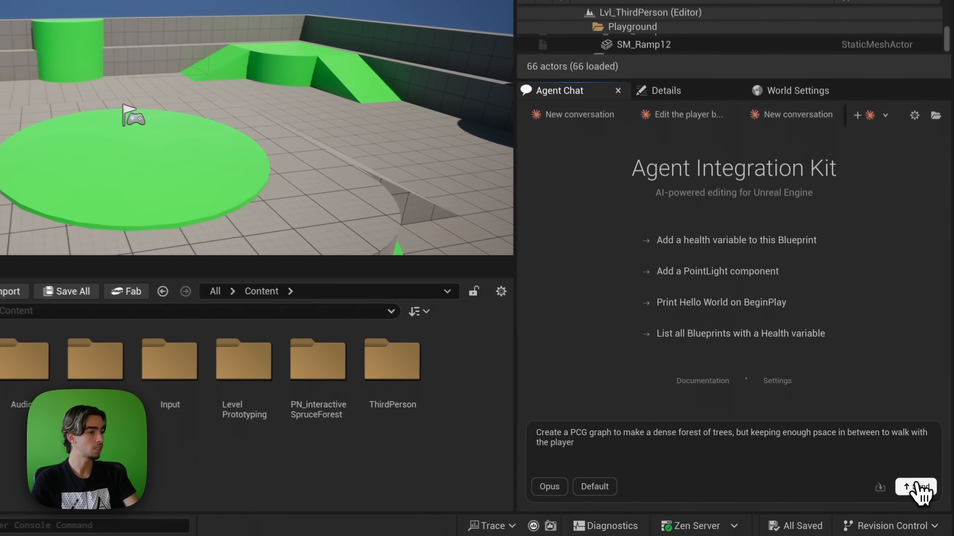
click(916, 488)
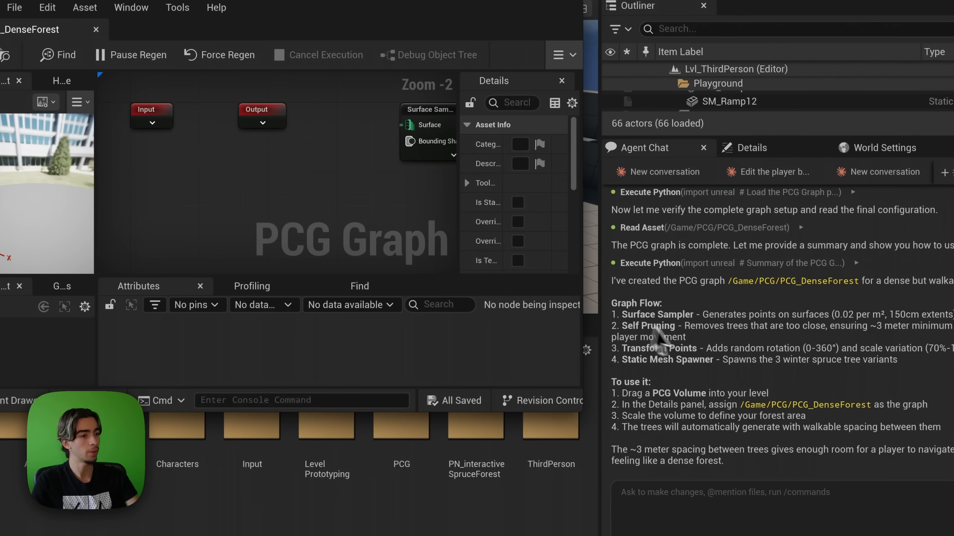
scroll(366, 216, down, 4)
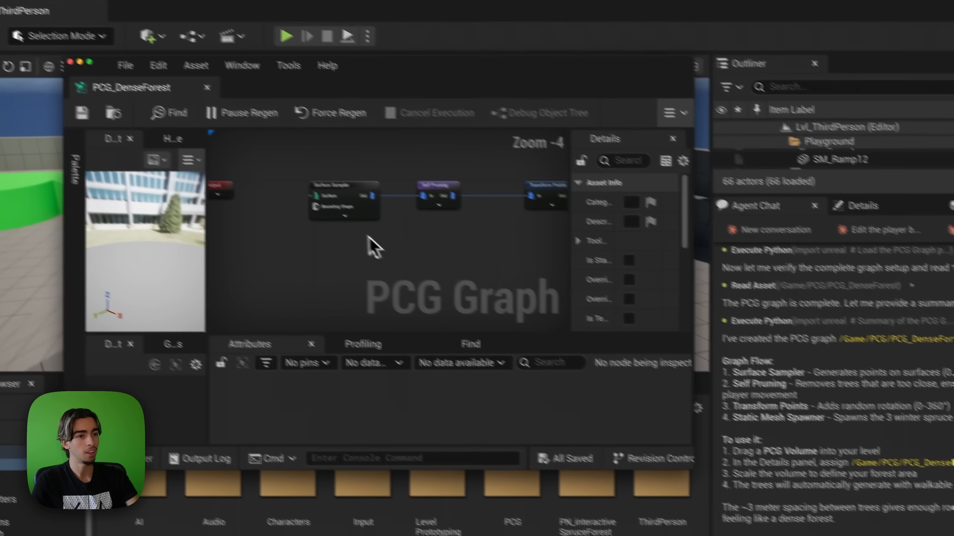
Step: Select the Static Mesh Spawner node and expand its Mesh Entries list in Details
right_drag(370, 237, 417, 241)
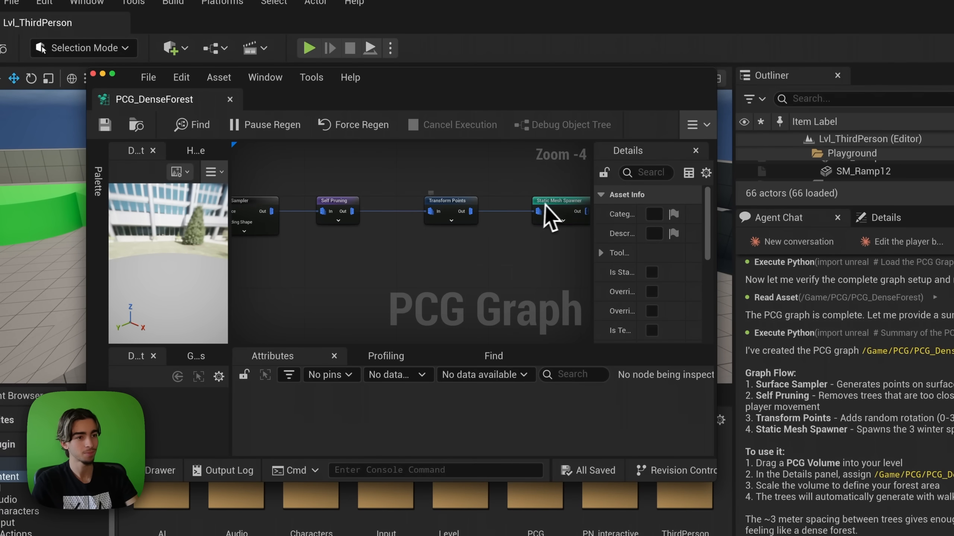
click(545, 206)
right_drag(347, 251, 212, 239)
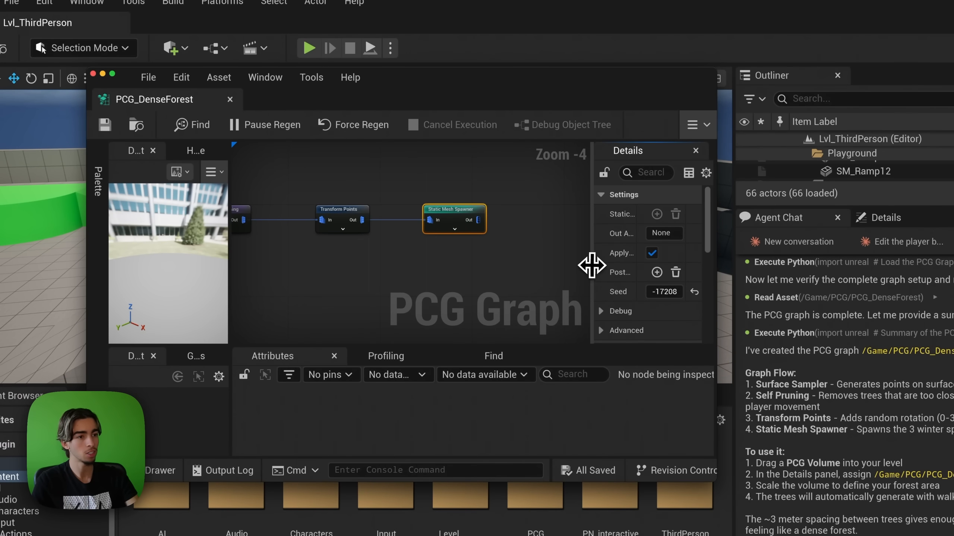
drag(591, 264, 453, 270)
scroll(483, 307, down, 1)
scroll(479, 308, down, 3)
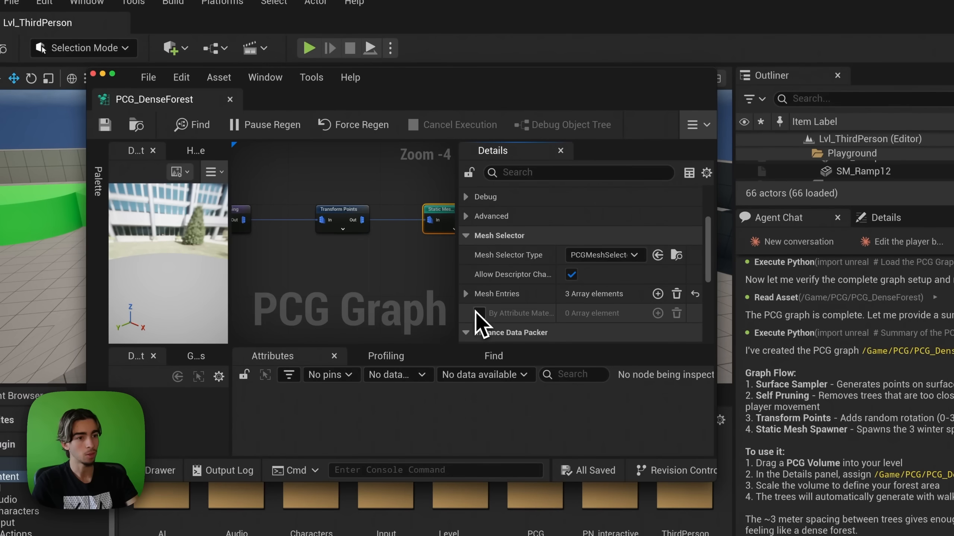
click(468, 297)
Step: Expand each entry's descriptor to check the three winter spruce meshes, then close PCG_DenseForest
scroll(488, 278, down, 3)
click(478, 234)
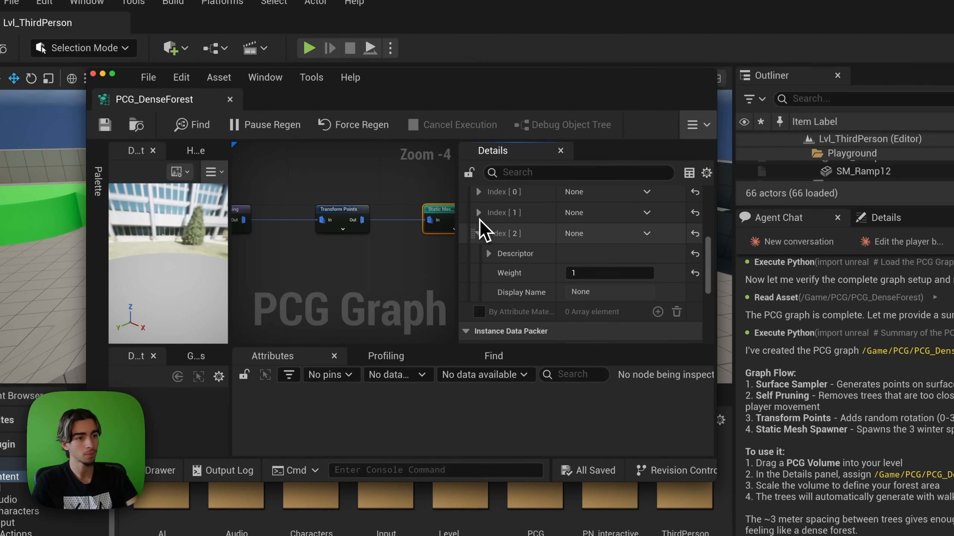
click(478, 213)
click(488, 233)
scroll(548, 282, down, 5)
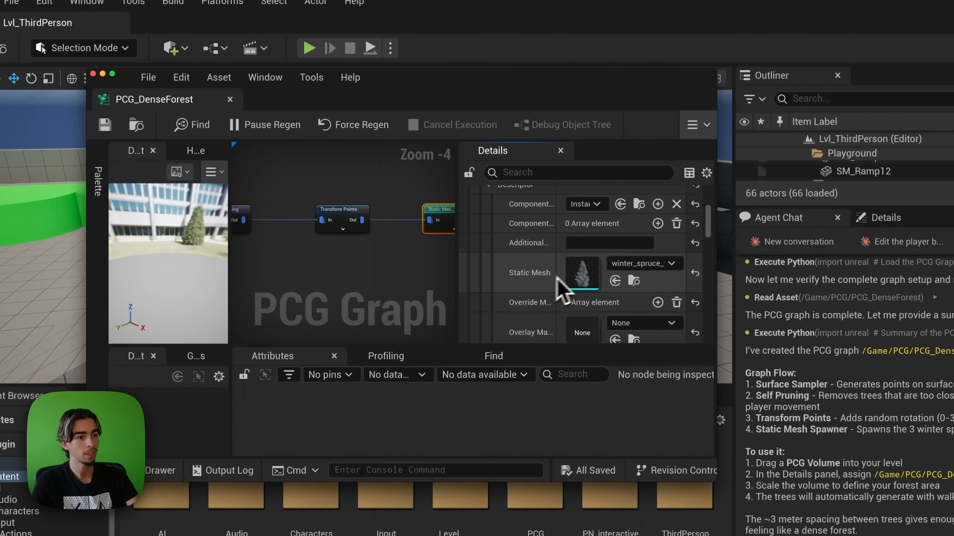
scroll(522, 299, up, 8)
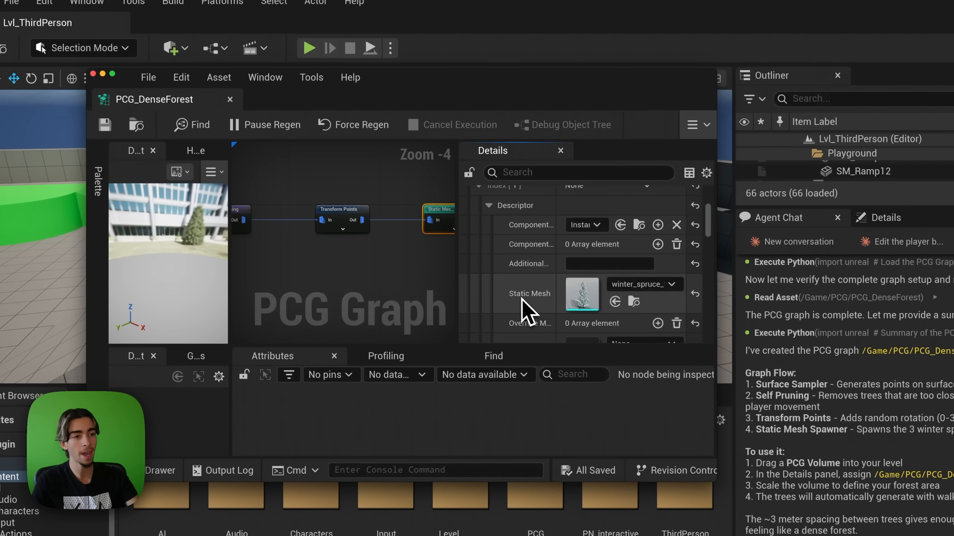
click(480, 277)
click(492, 298)
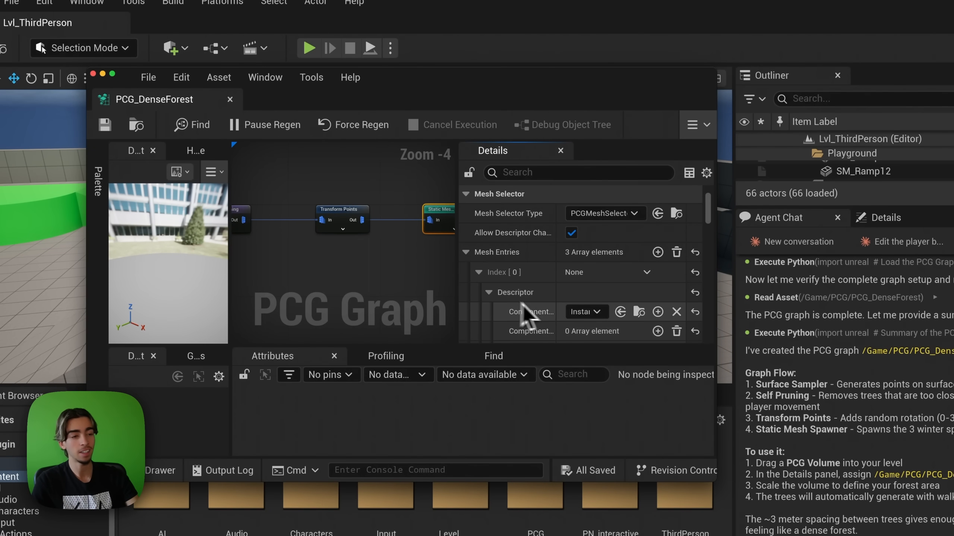
scroll(522, 316, down, 2)
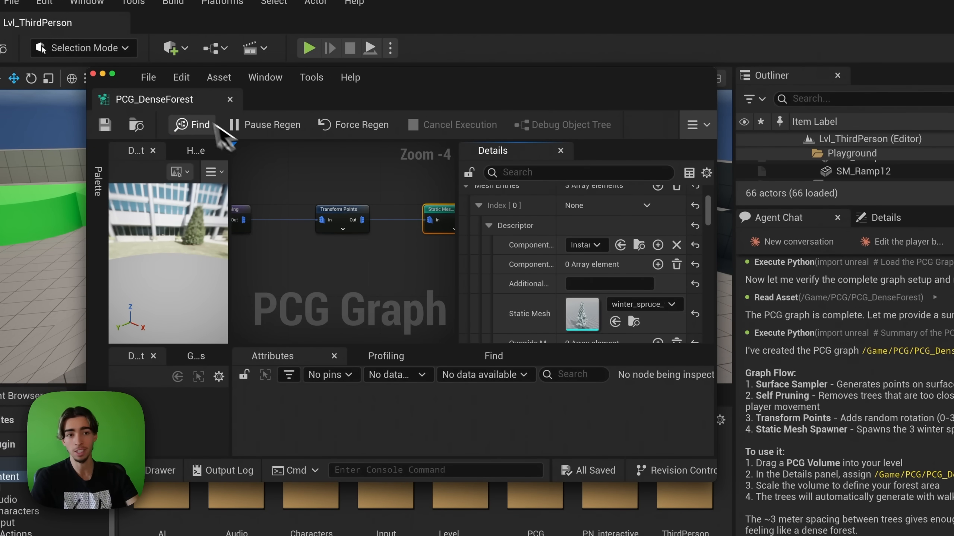
middle_click(186, 106)
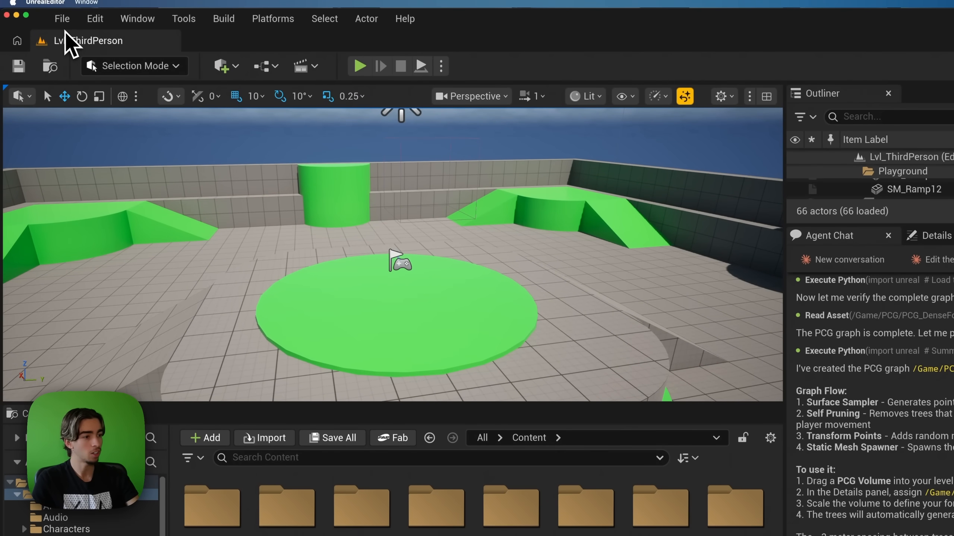
Step: Create a new Open World level
click(60, 20)
click(98, 75)
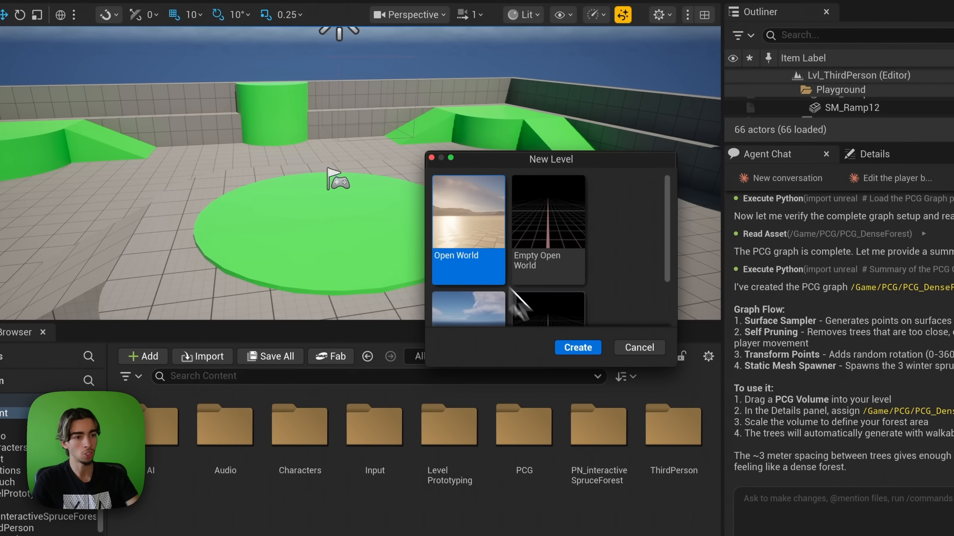
click(578, 348)
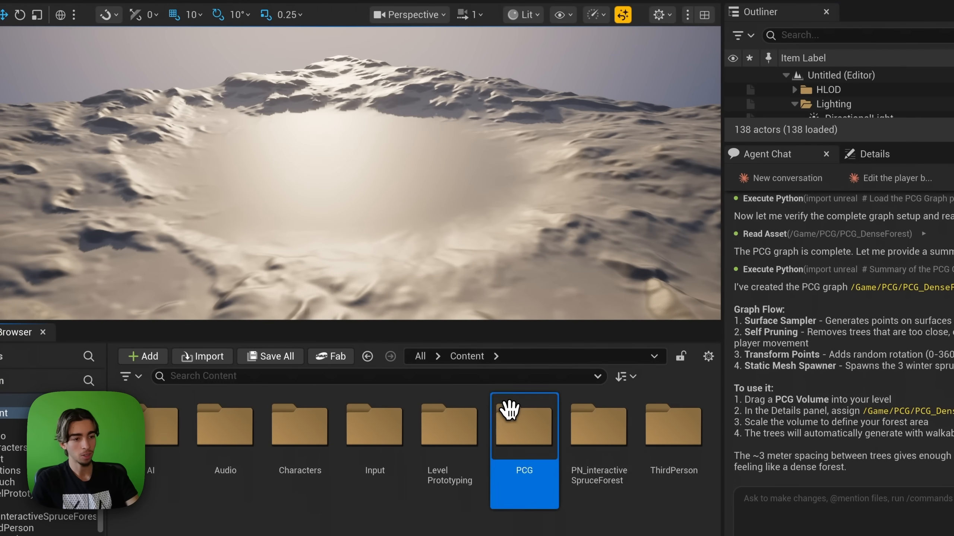
Step: Place PCG_DenseForest from Content/PCG onto the landscape and show the volume's Details
double_click(510, 409)
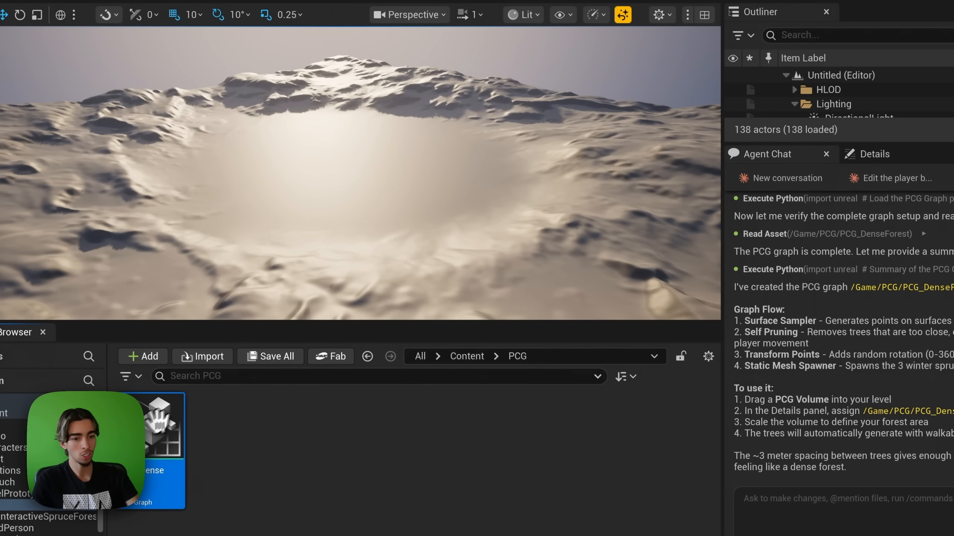
drag(162, 432, 331, 172)
right_drag(379, 197, 377, 197)
scroll(377, 196, down, 4)
scroll(377, 197, up, 6)
click(699, 143)
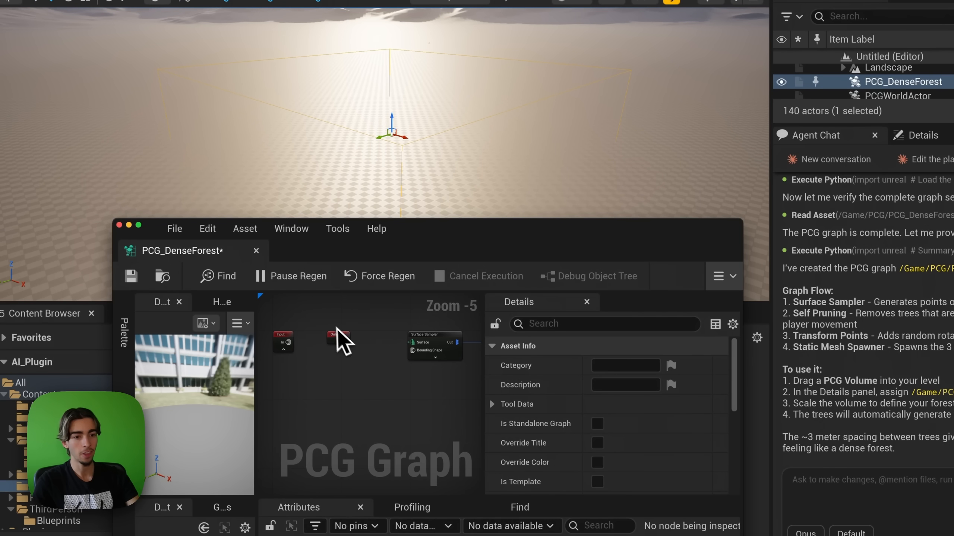
Step: Save PCG_DenseForest and ask the agent to feed landscape data into the Surface Sampler
click(131, 276)
scroll(393, 368, up, 2)
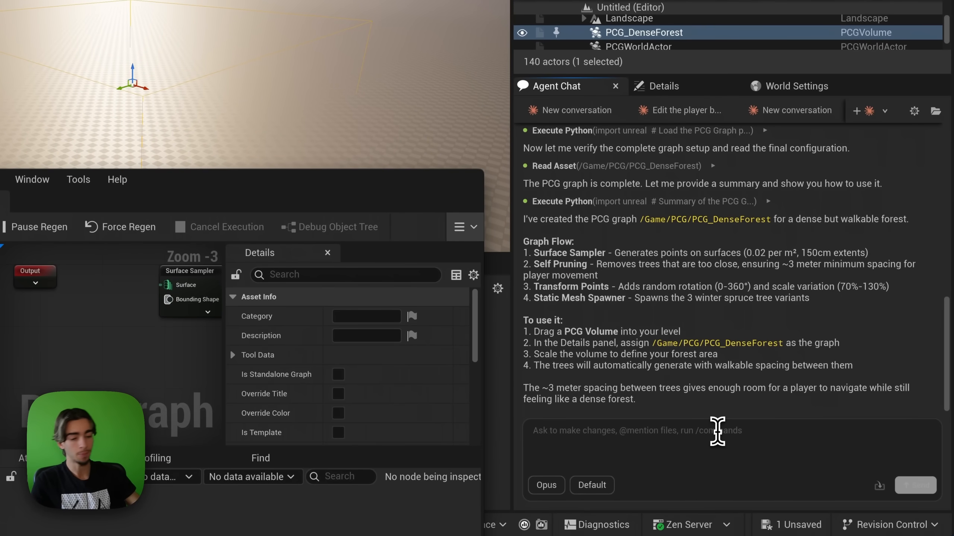
text(Great justy)
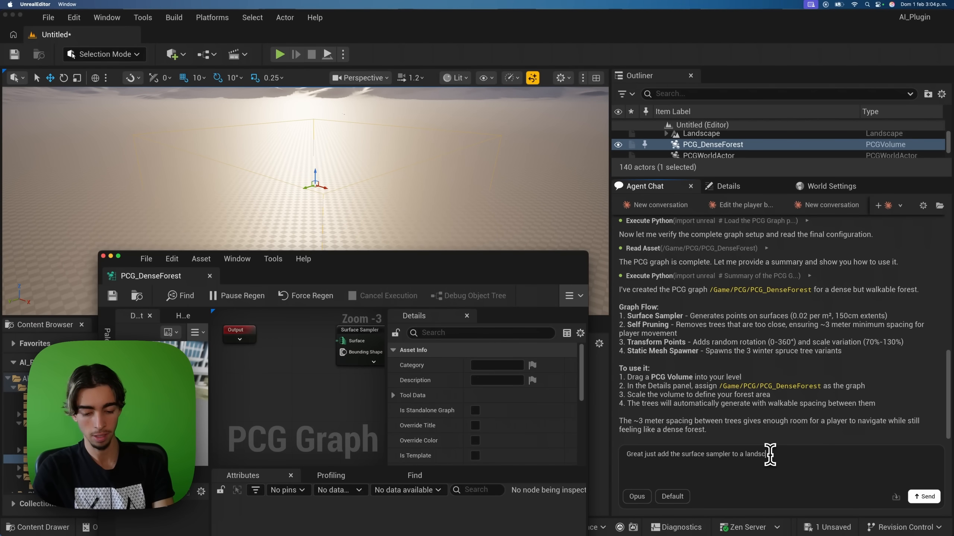
key(Return)
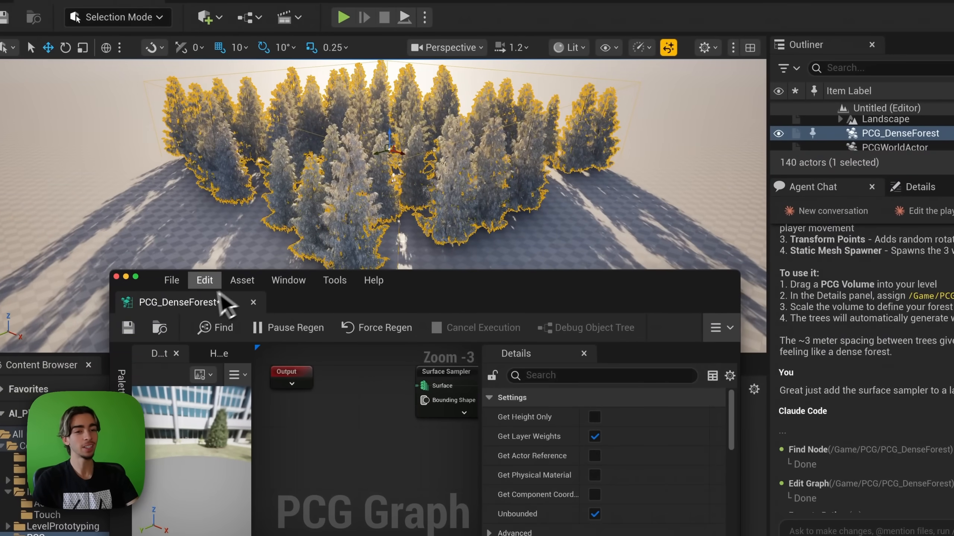
Step: Close the PCG graph editor and fly the camera through the generated spruce forest
click(209, 276)
key(w)
right_drag(319, 260, 371, 255)
key(Escape)
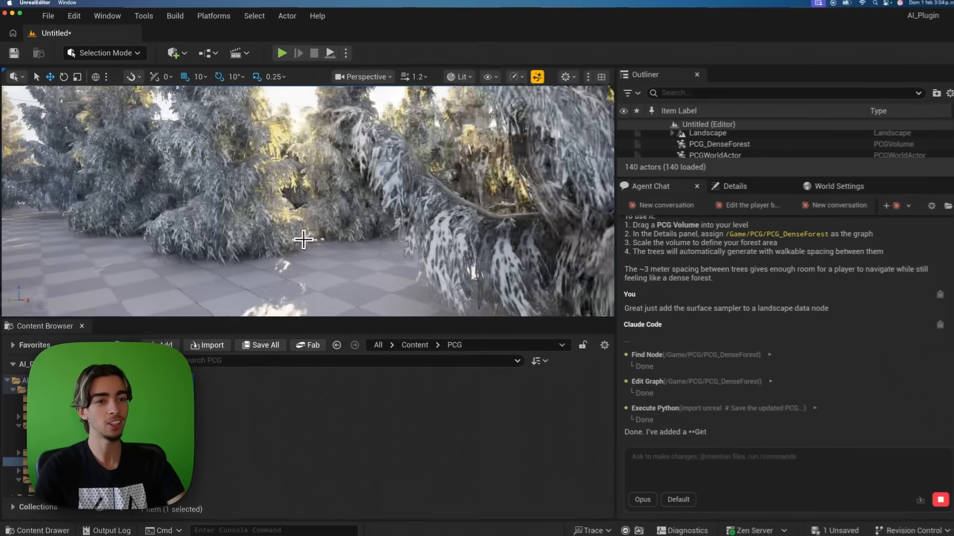
right_drag(303, 240, 301, 239)
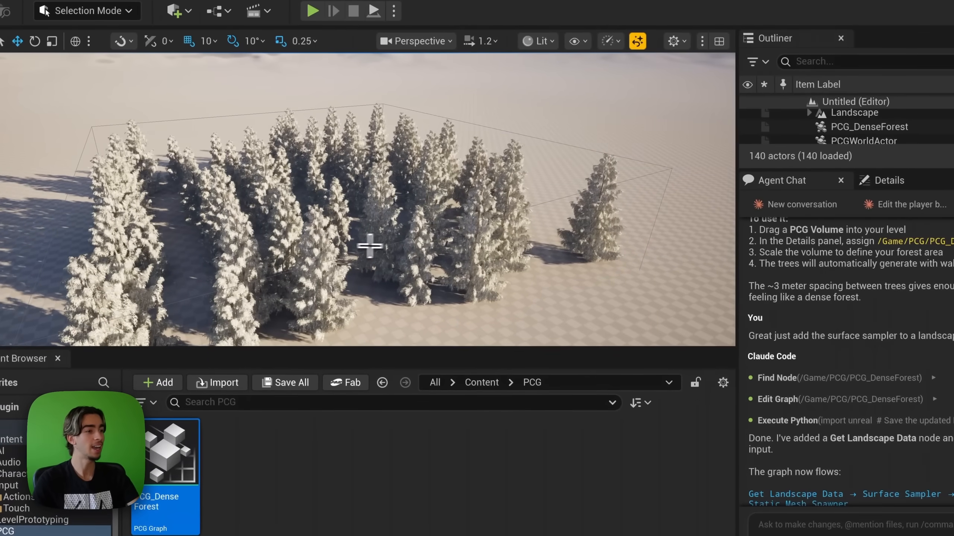
Step: Save the new level under the name 'Forest'
key(super+s)
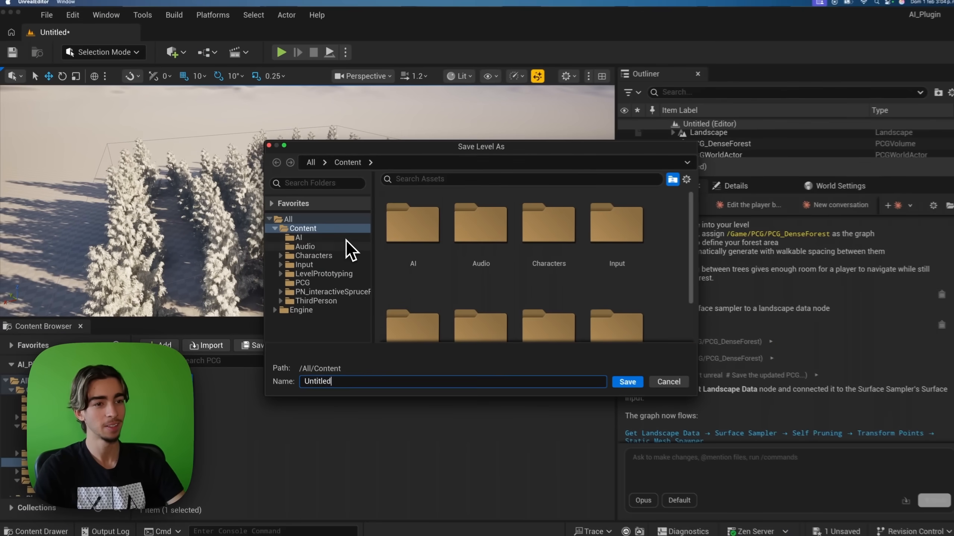
key(super+a)
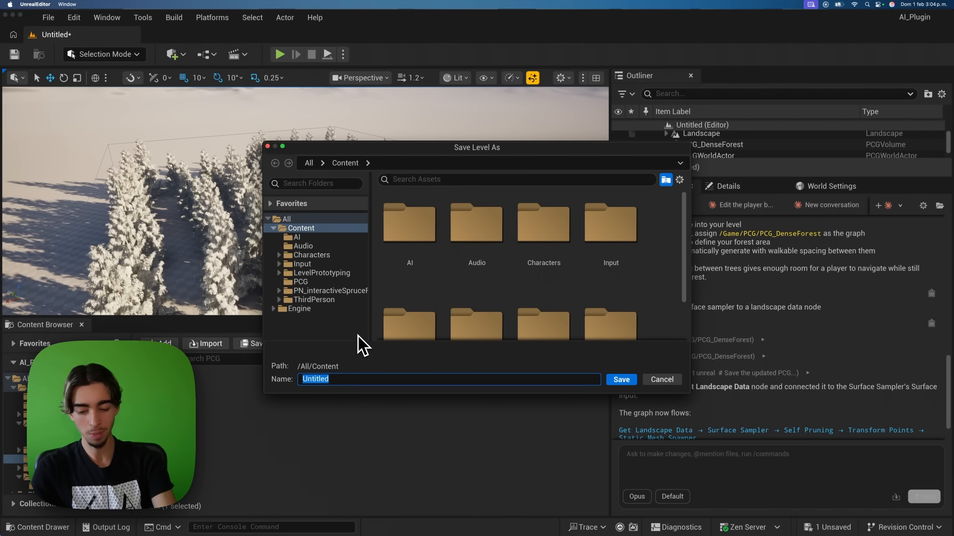
text(Forest)
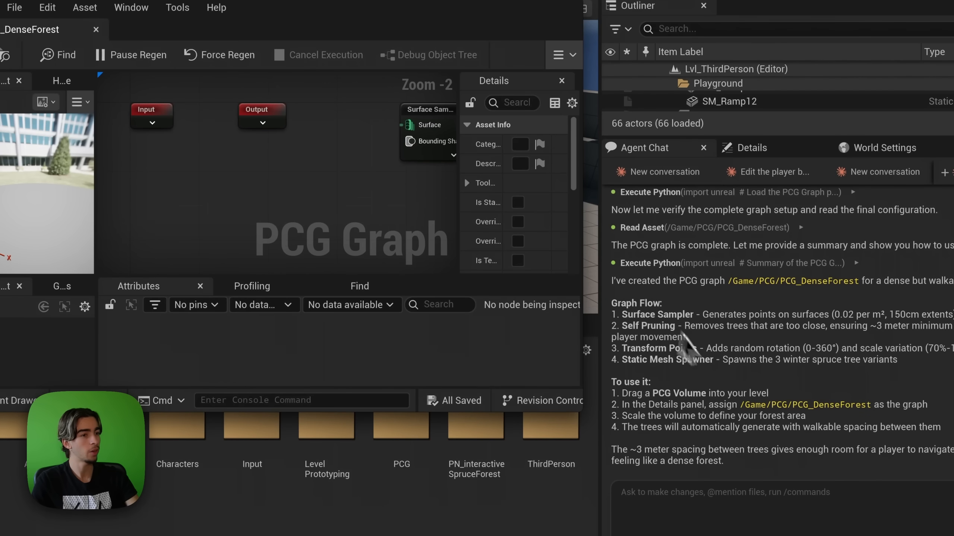
scroll(326, 203, down, 2)
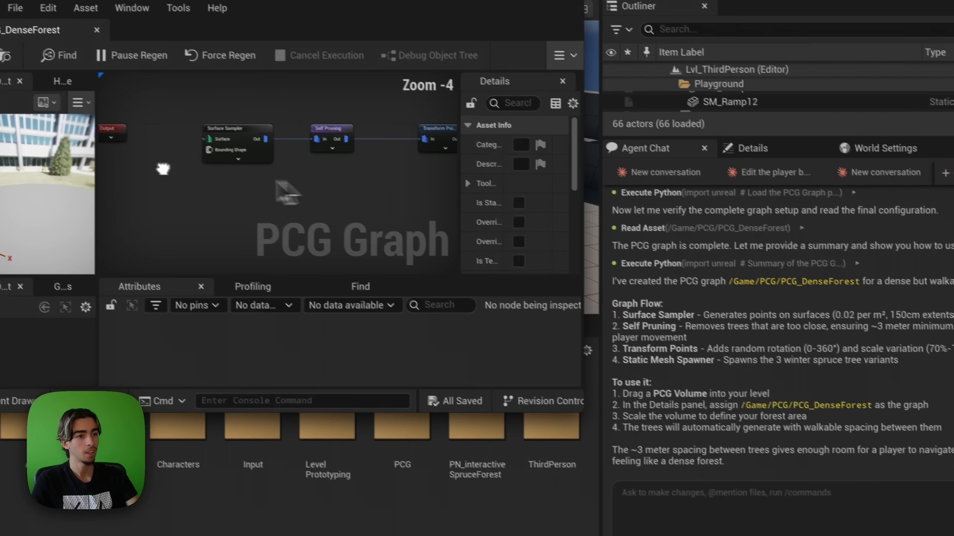
Step: Select the Static Mesh Spawner node and expand its Mesh Entries list in Details
right_drag(162, 169, 156, 171)
right_drag(263, 180, 111, 180)
right_drag(276, 180, 309, 180)
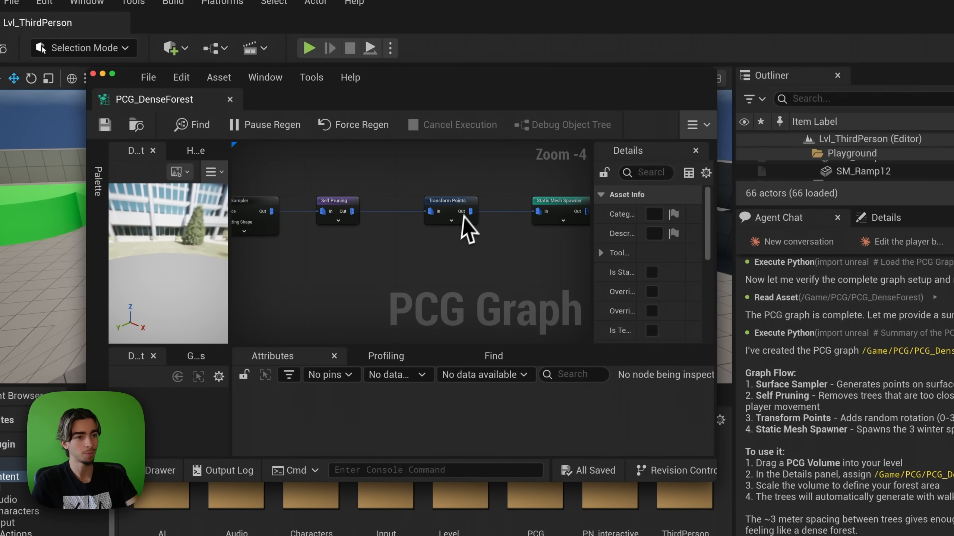
click(552, 205)
right_drag(345, 252, 215, 242)
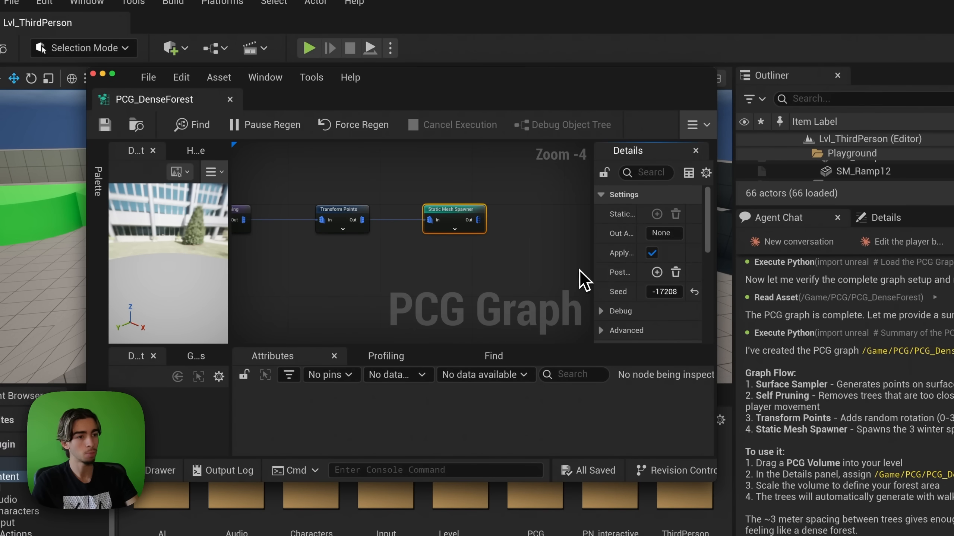
drag(592, 268, 457, 271)
scroll(547, 290, down, 1)
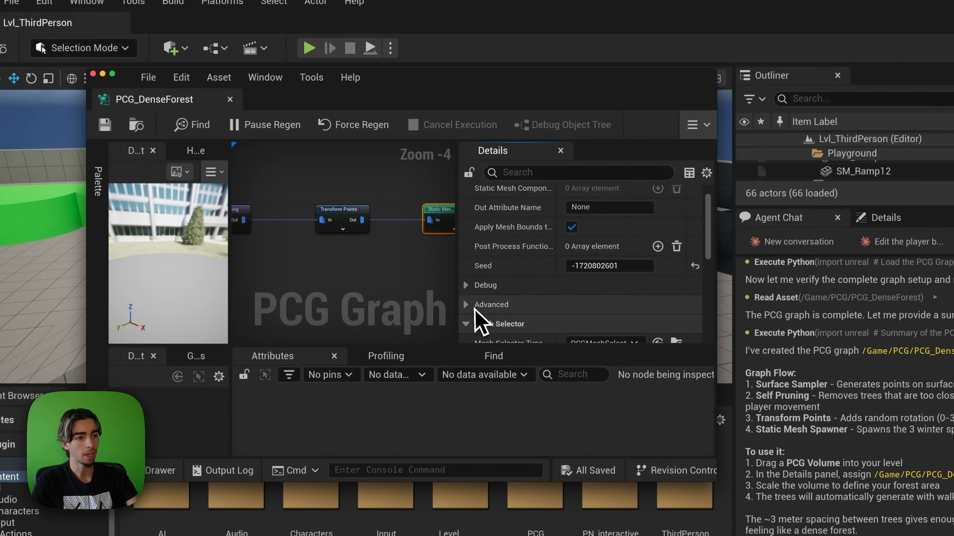
scroll(474, 308, down, 3)
click(467, 295)
Step: Expand the first and second entries' descriptors to show their spruce meshes, then close the graph
scroll(484, 296, down, 3)
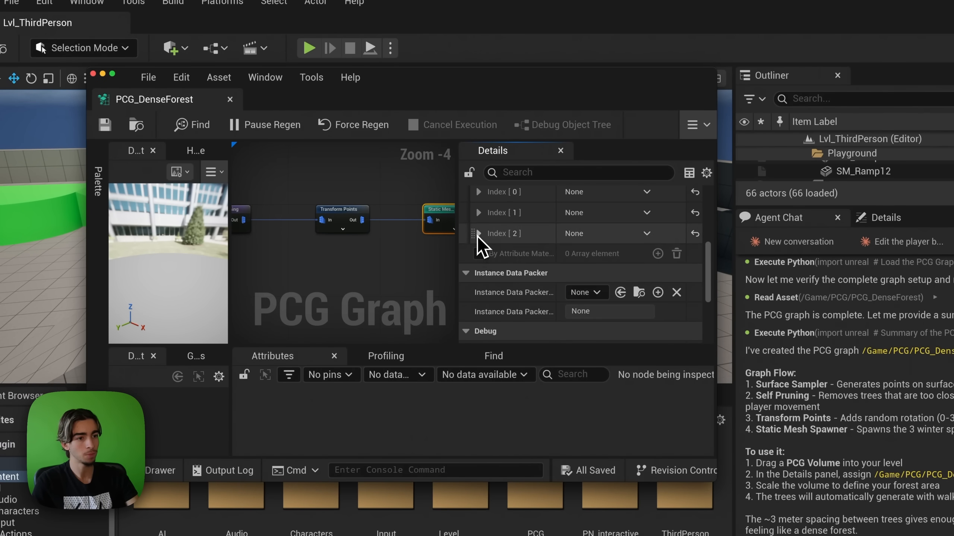
click(479, 213)
click(489, 233)
scroll(543, 287, down, 2)
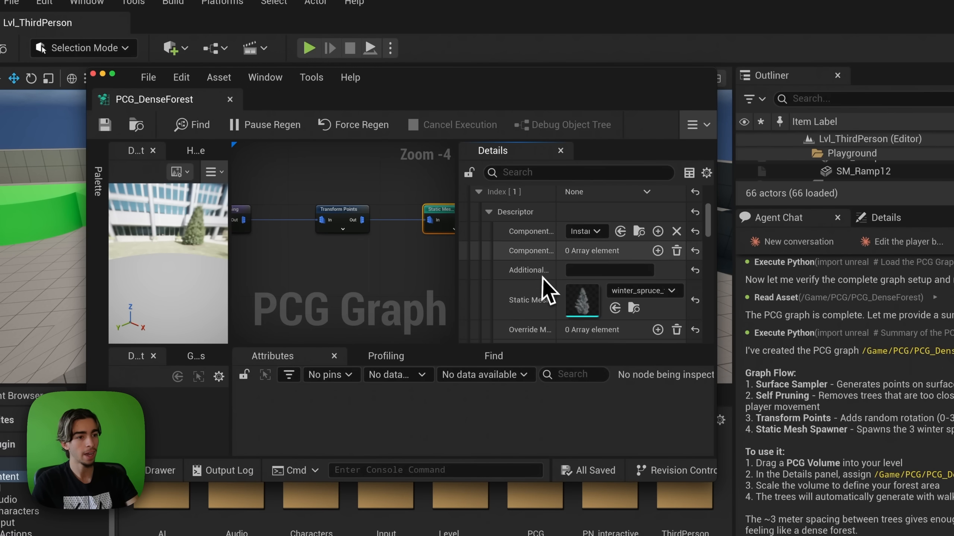
scroll(560, 308, down, 3)
scroll(524, 300, up, 6)
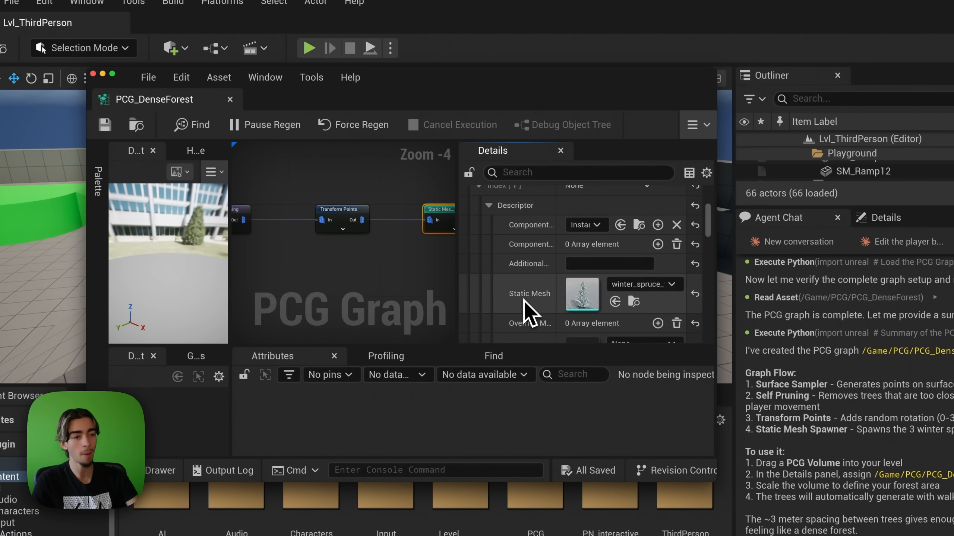
click(479, 273)
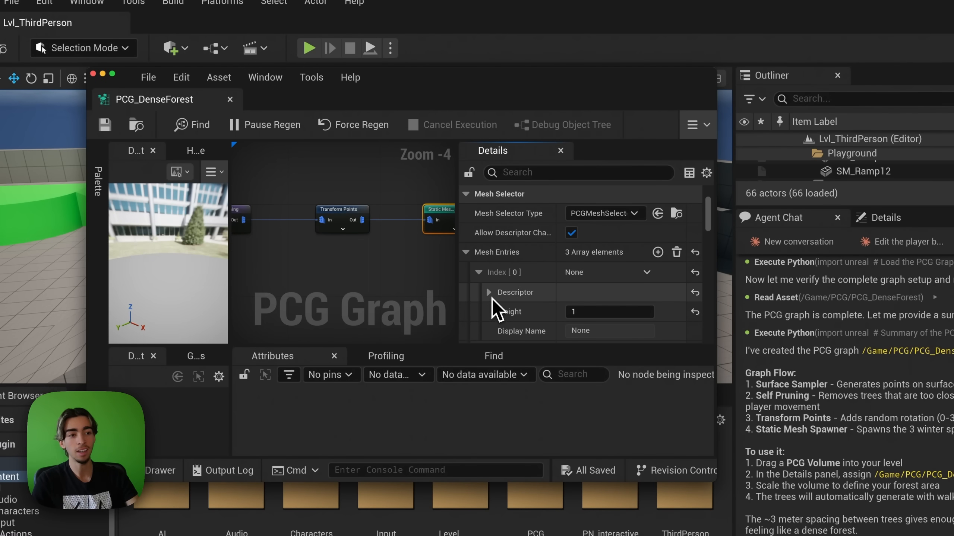
click(489, 293)
scroll(544, 307, down, 2)
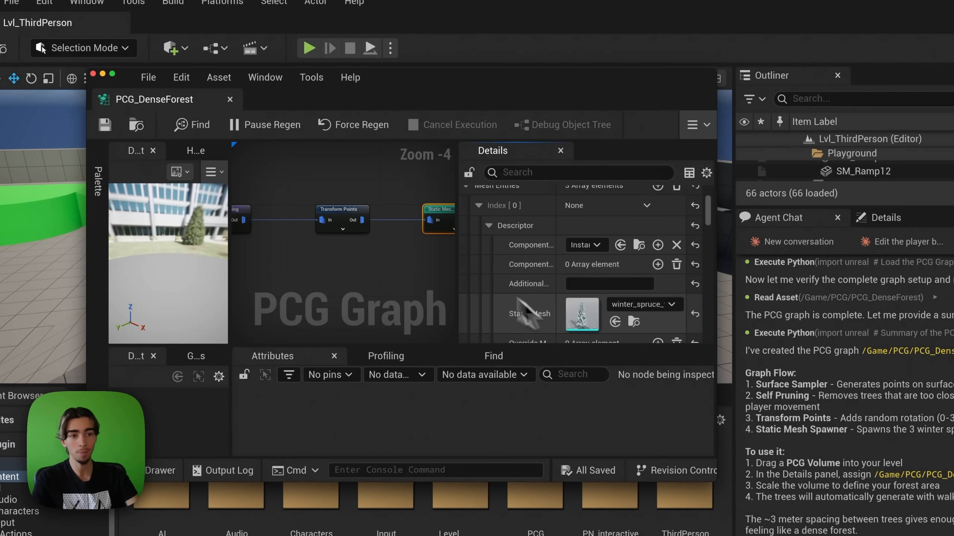
middle_click(189, 108)
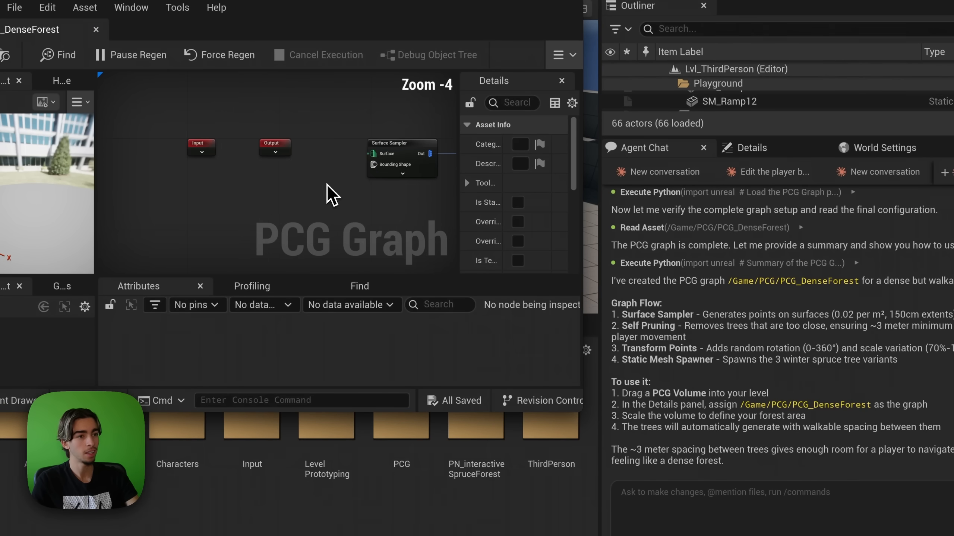
Step: Pan back to the Static Mesh Spawner and select it again
right_drag(327, 185, 164, 173)
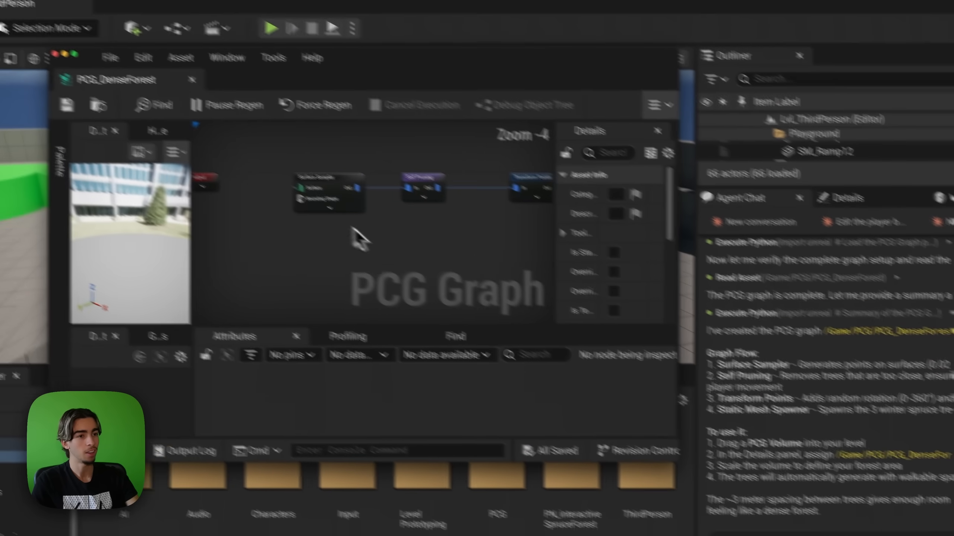
right_drag(432, 183, 250, 177)
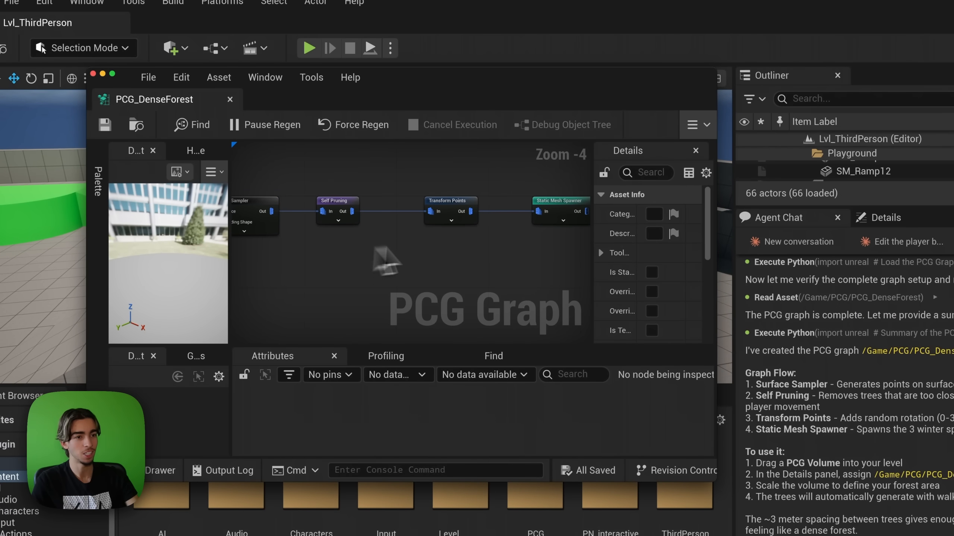
click(538, 207)
right_drag(321, 230, 212, 241)
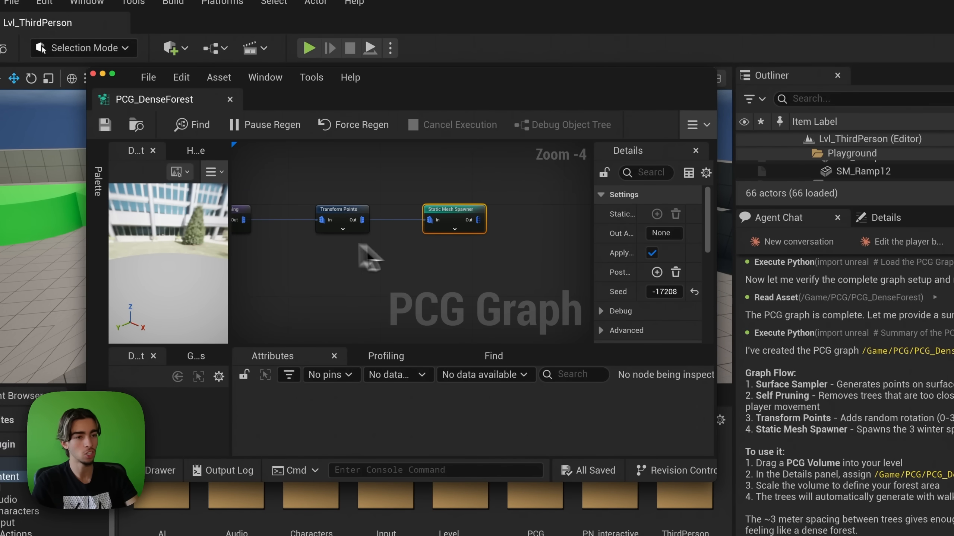